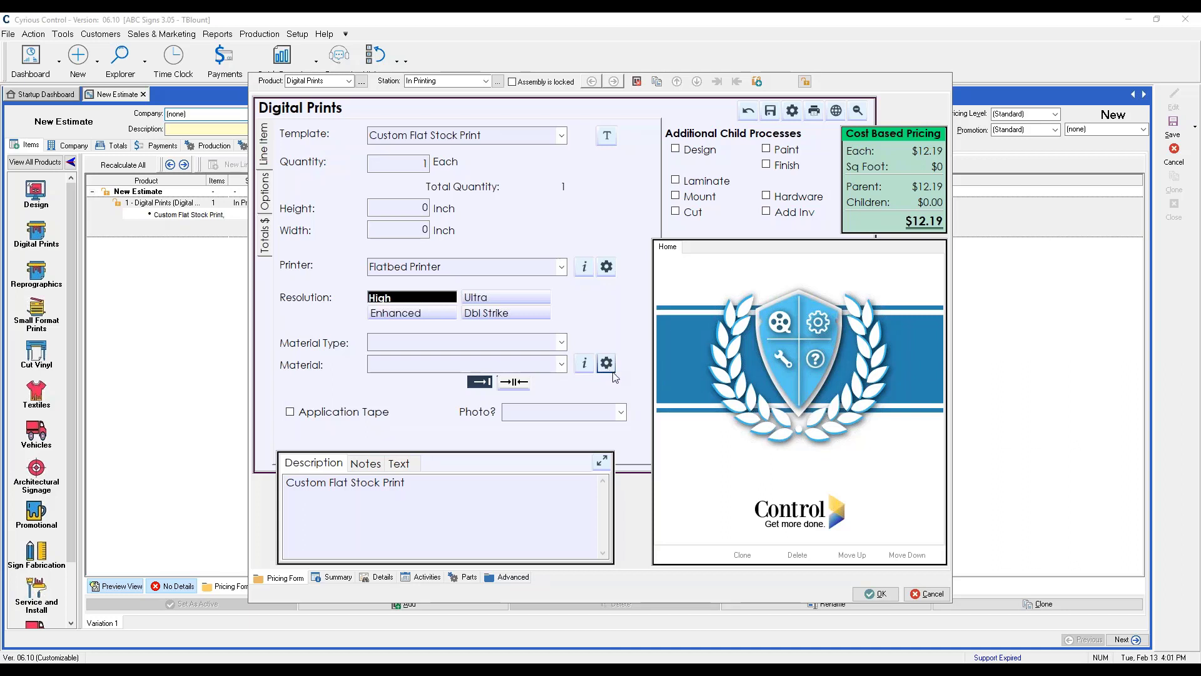
Set the Digital Prints material type to Coroplast, check its available materials and accept the line item.
left_click(564, 346)
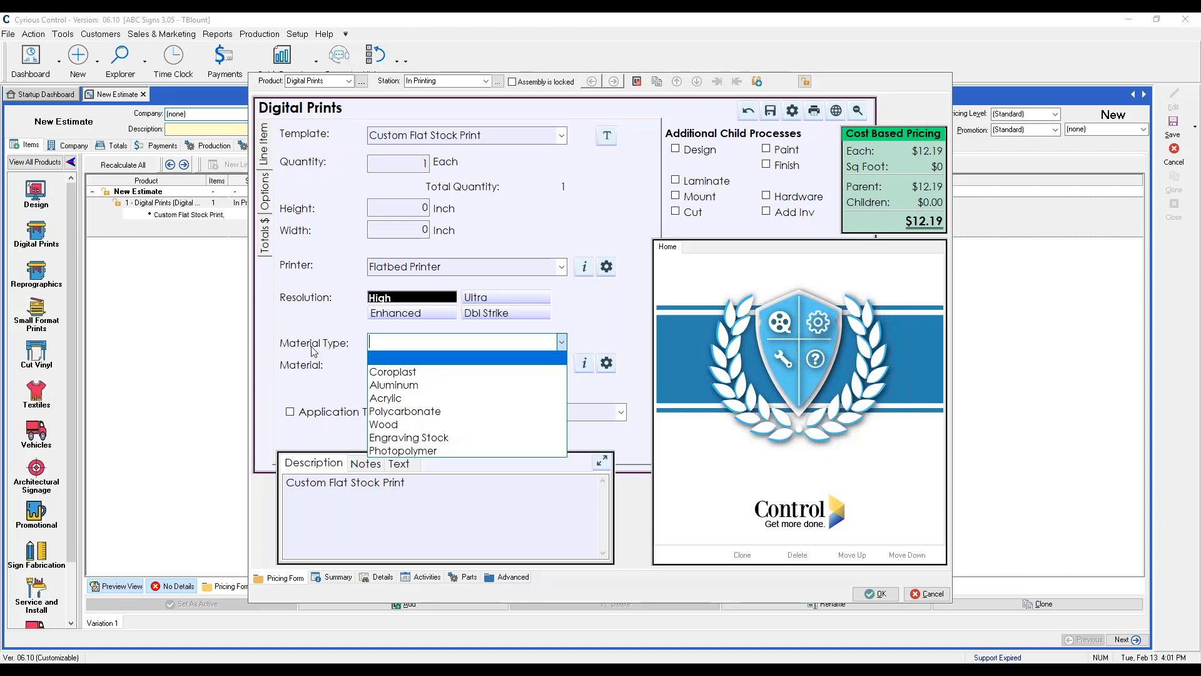
left_click(412, 373)
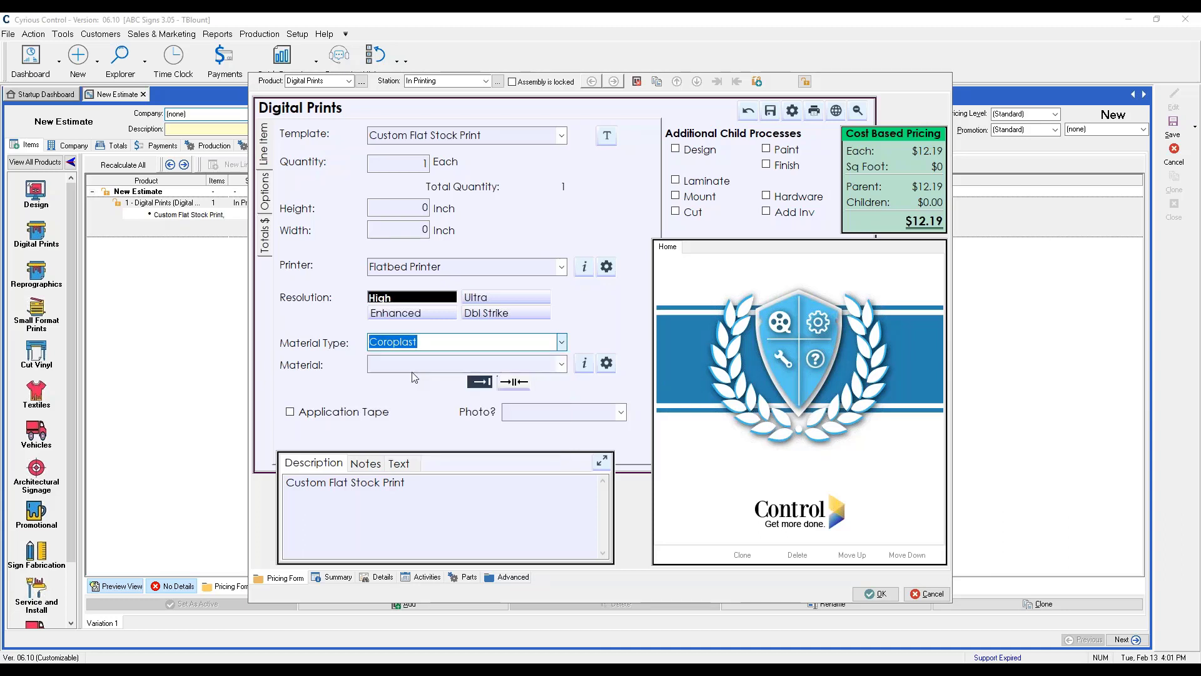
left_click(562, 364)
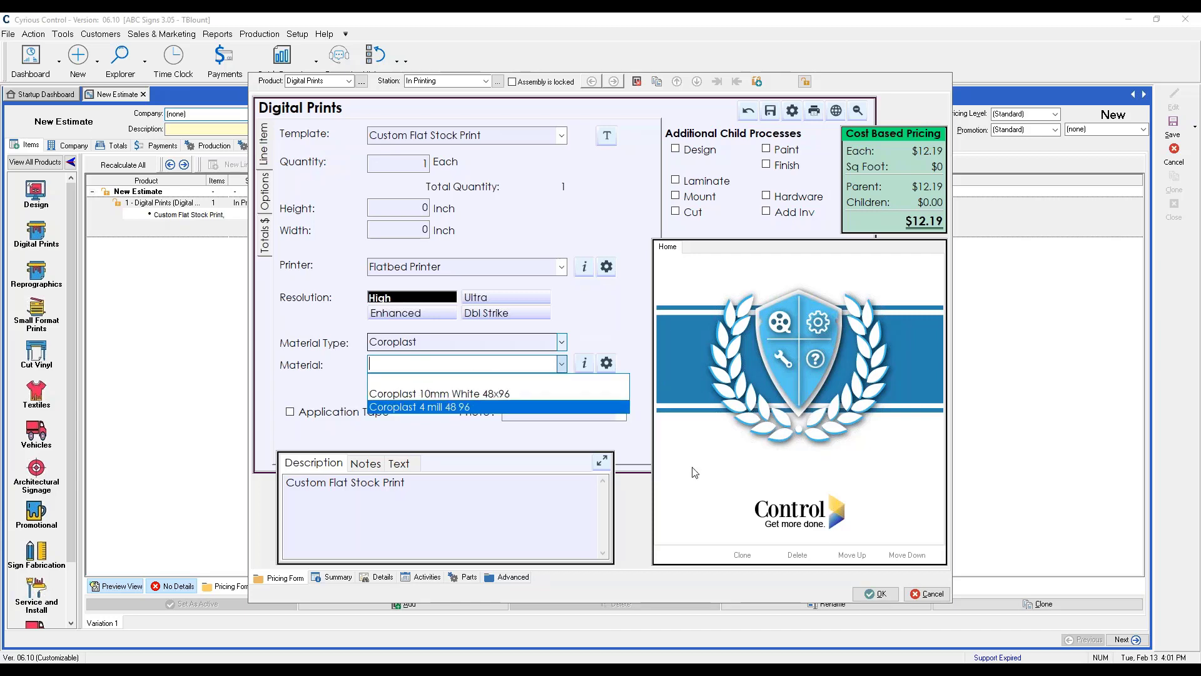
left_click(879, 596)
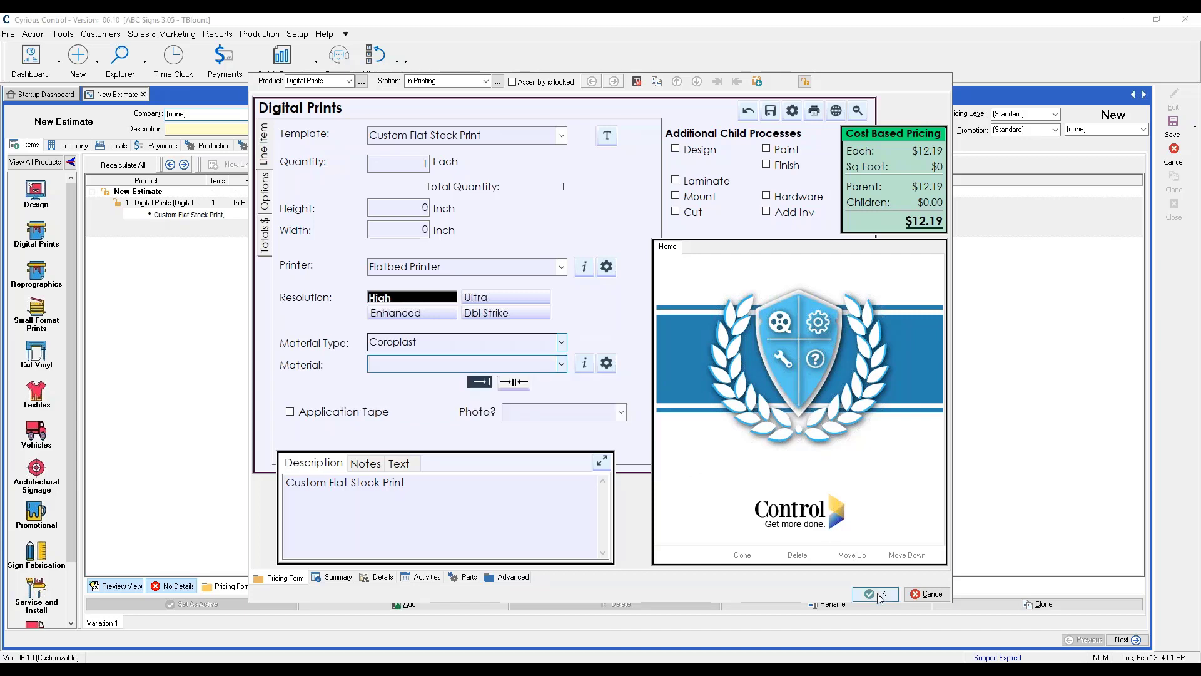
left_click(882, 598)
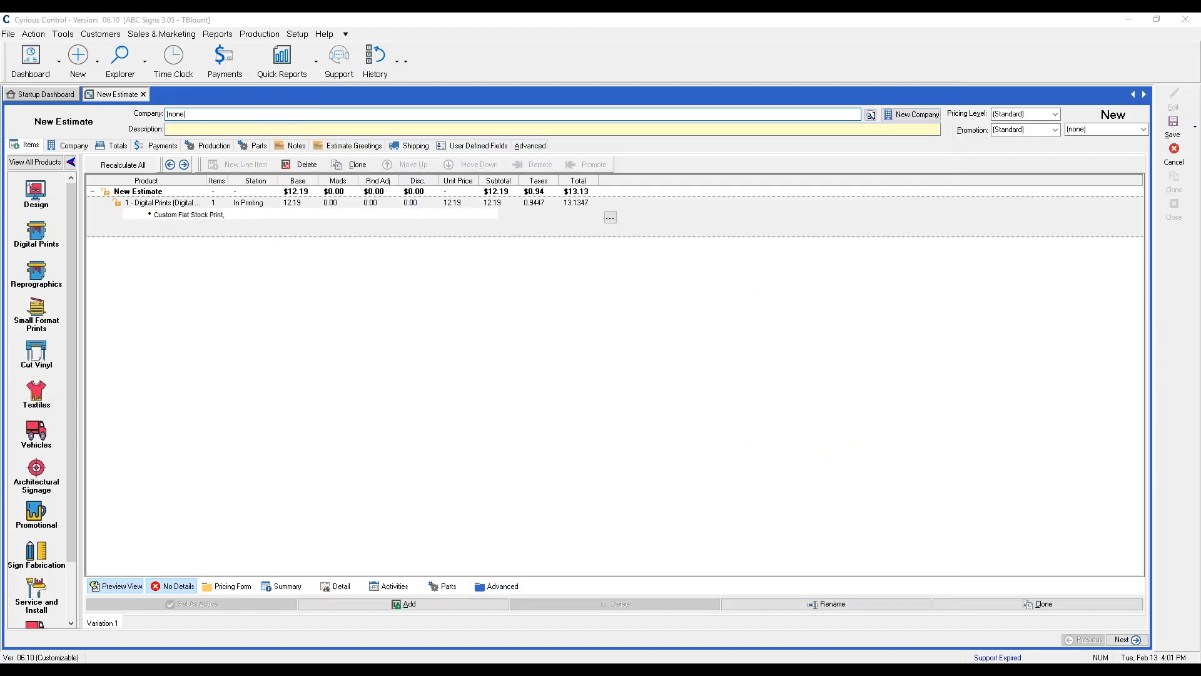
Open Part Setup within All Pricing Setup and expand Materials down to the Flat Stock Substrates subcategories.
left_click(299, 34)
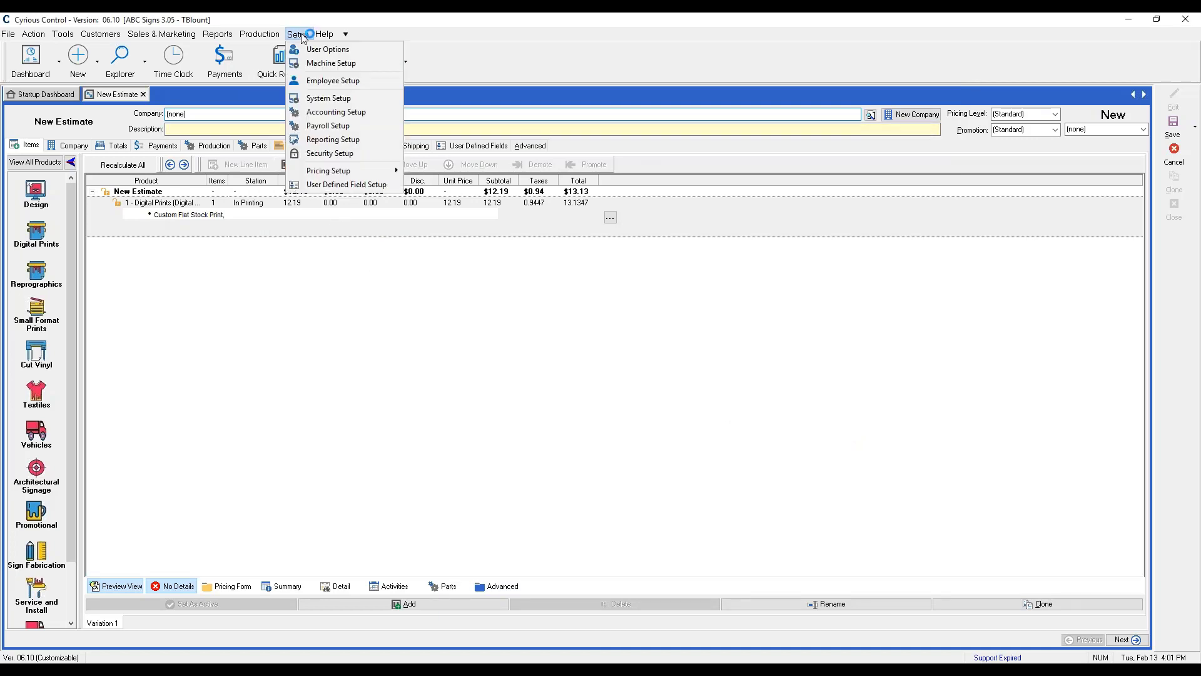
mouse_move(347, 177)
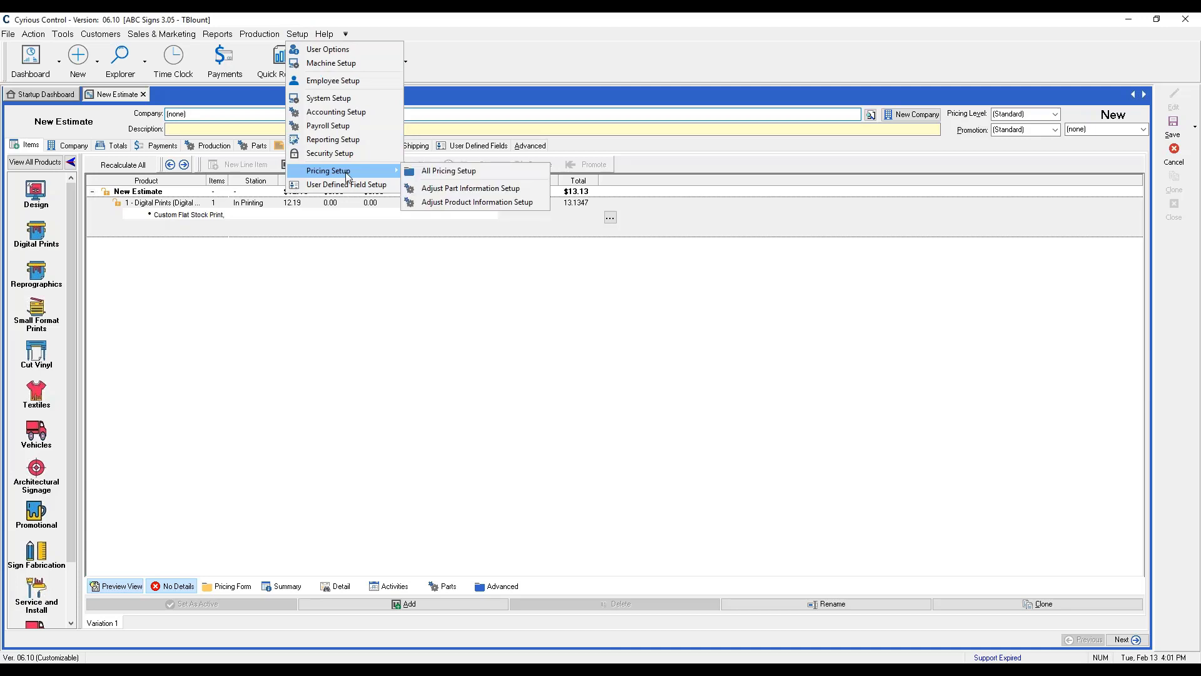
left_click(438, 173)
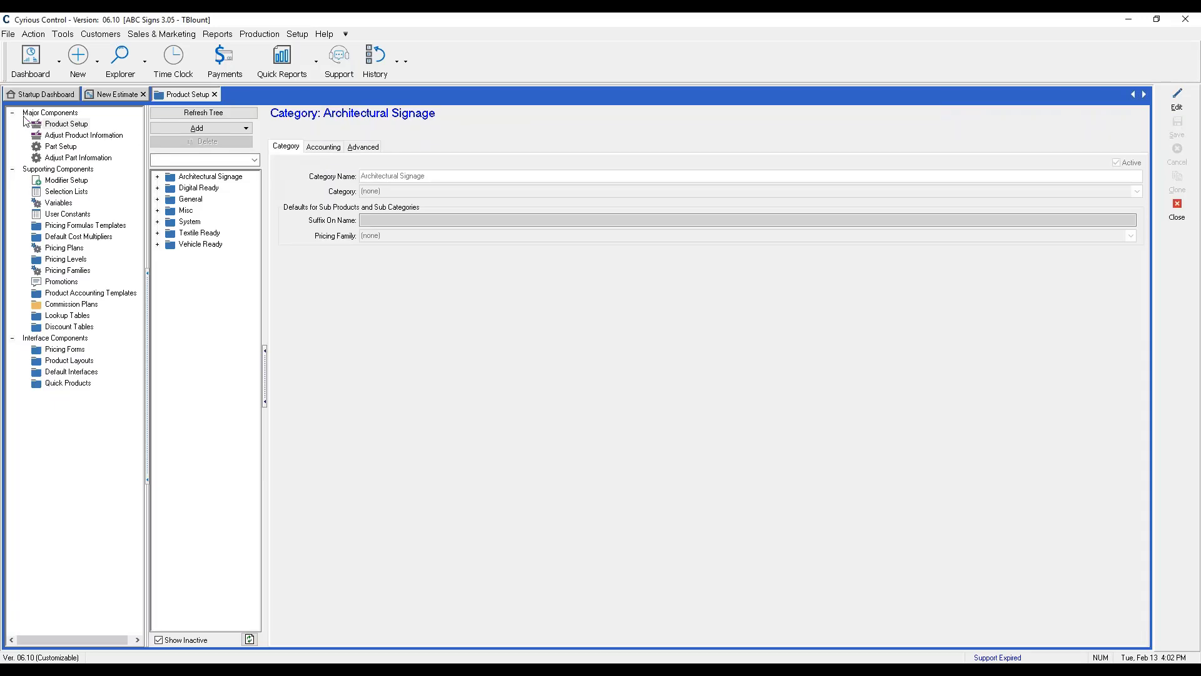
left_click(57, 147)
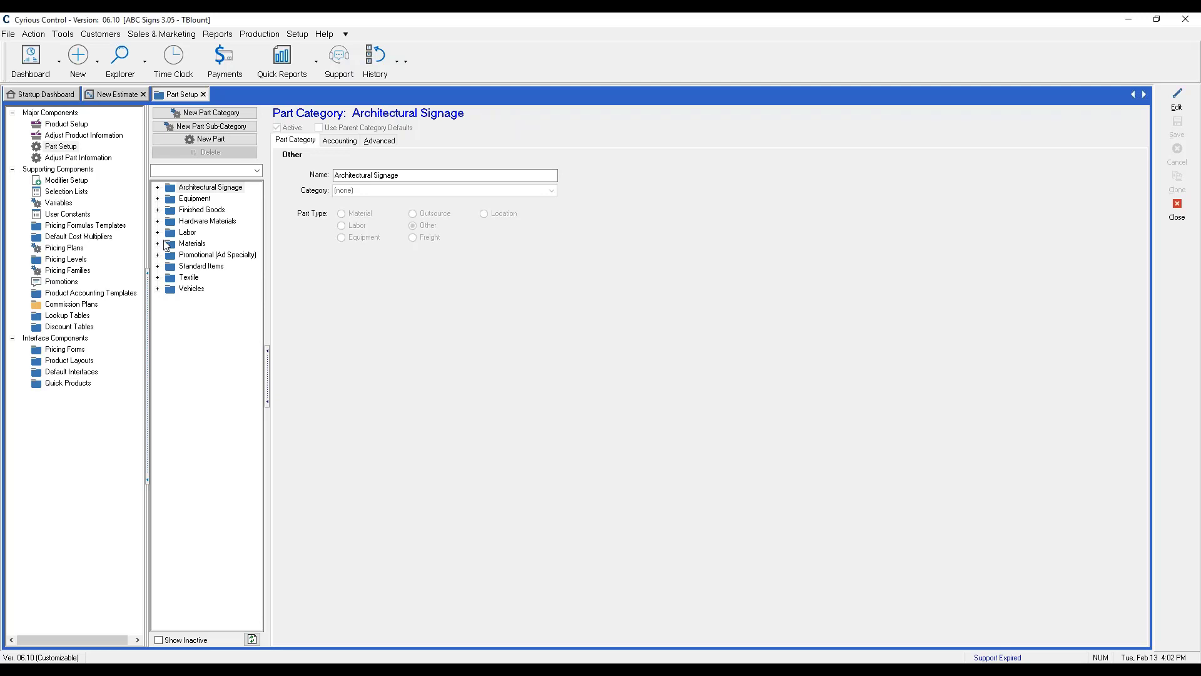
left_click(159, 244)
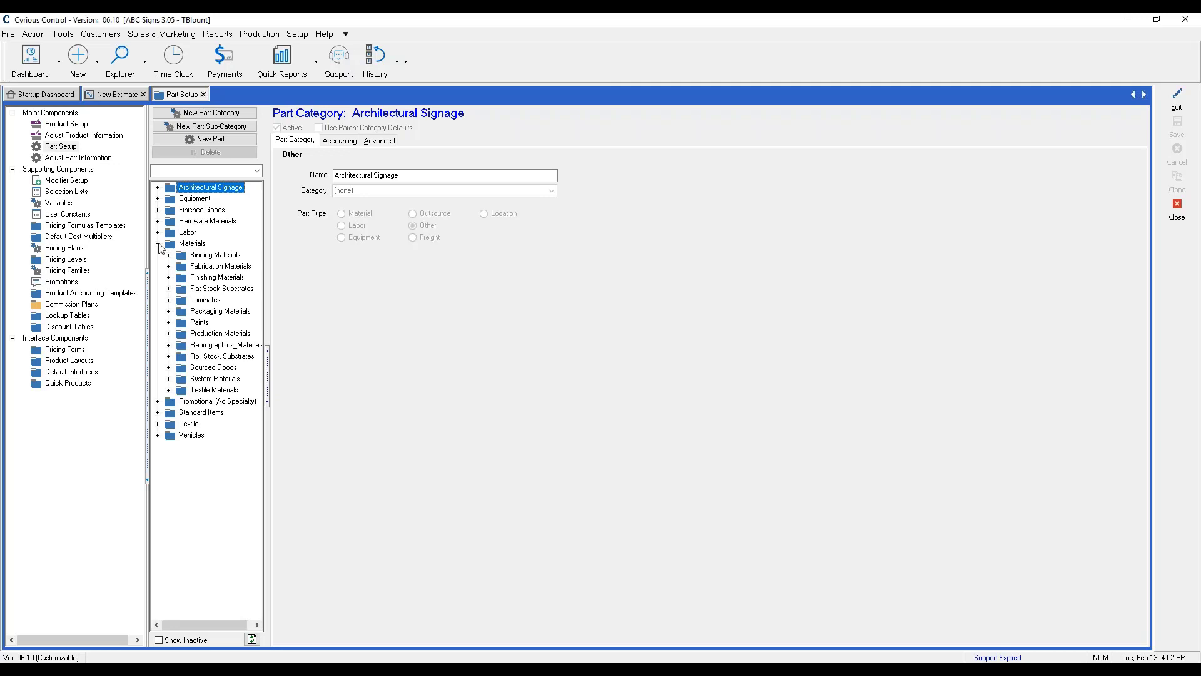
left_click(168, 289)
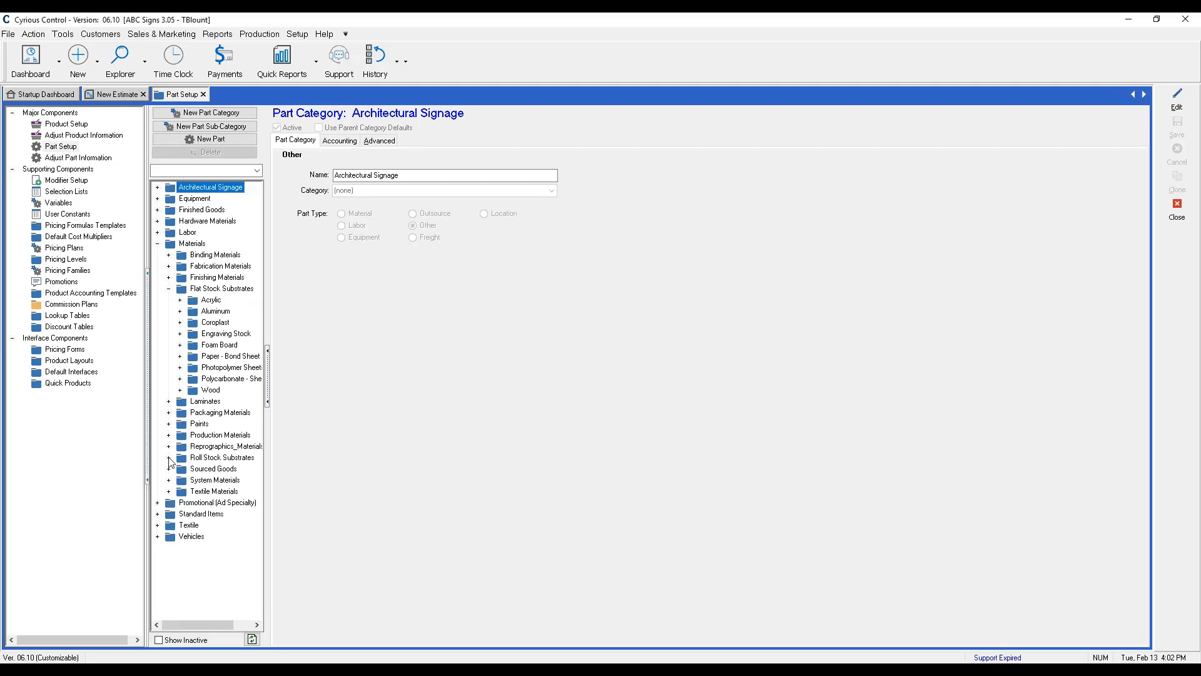
Examine the neighbouring material categories, including Reprographics_Materials and Laminates, and collapse them again.
left_click(169, 458)
left_click(169, 458)
left_click(169, 447)
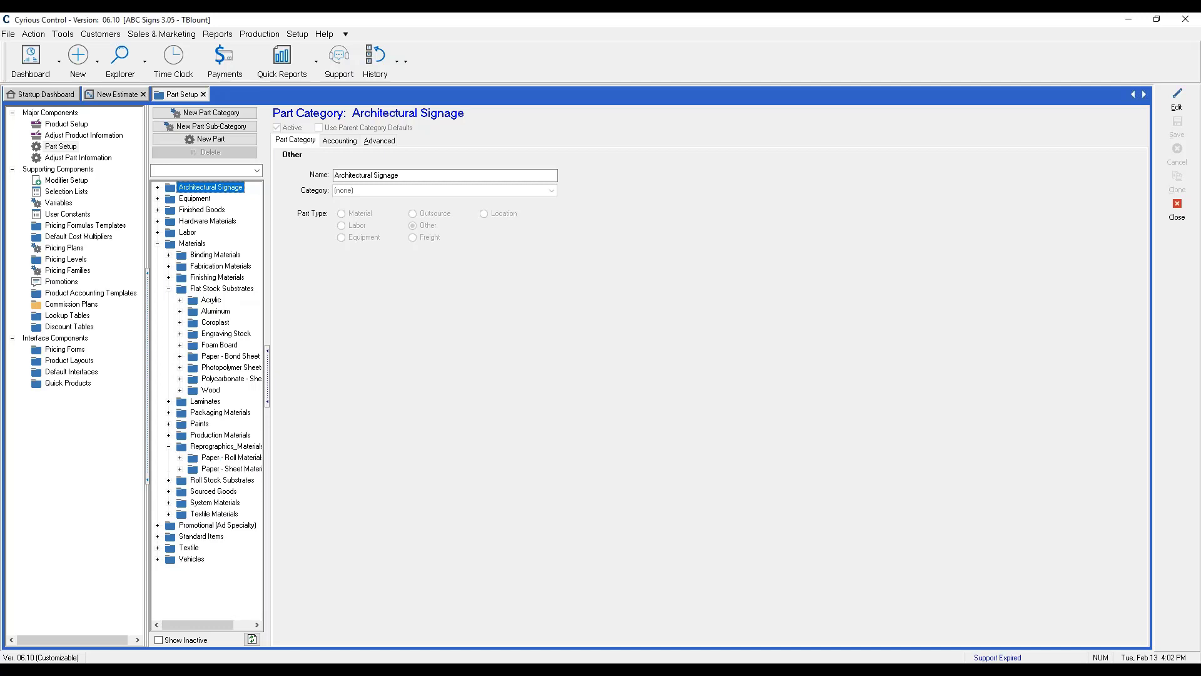
left_click(169, 447)
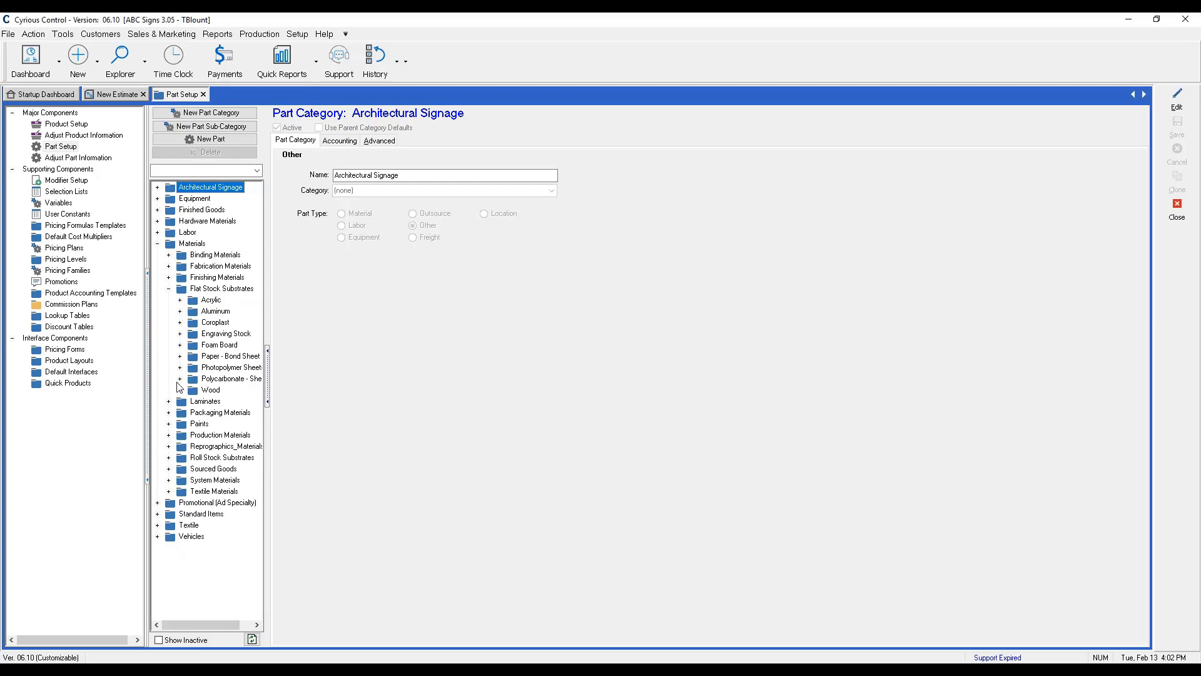
left_click(169, 401)
left_click(169, 400)
Create and save a part sub-category named Gatorfoam under Flat Stock Substrates.
left_click(206, 289)
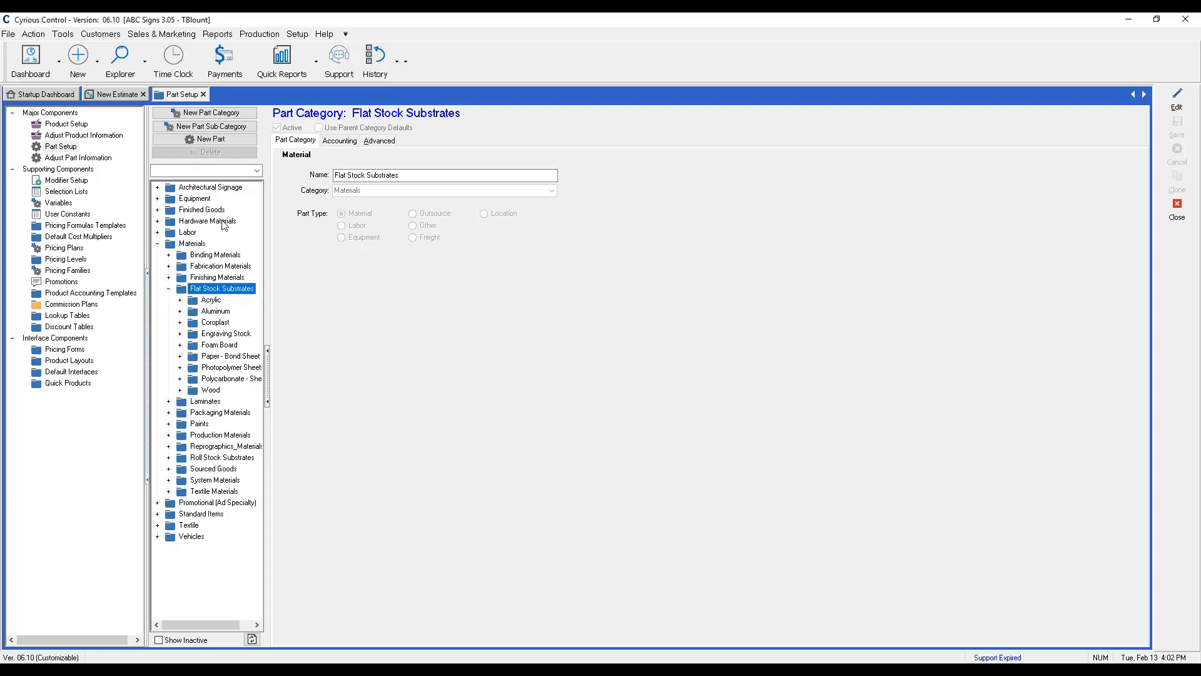
left_click(182, 128)
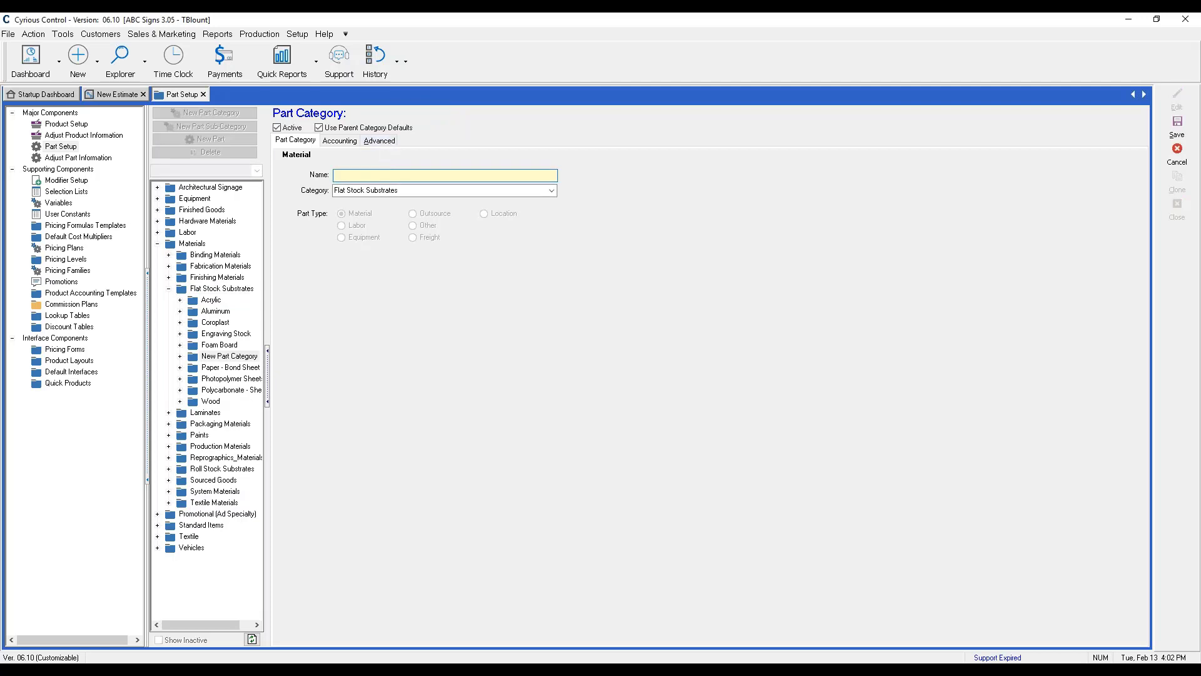
type("Ga")
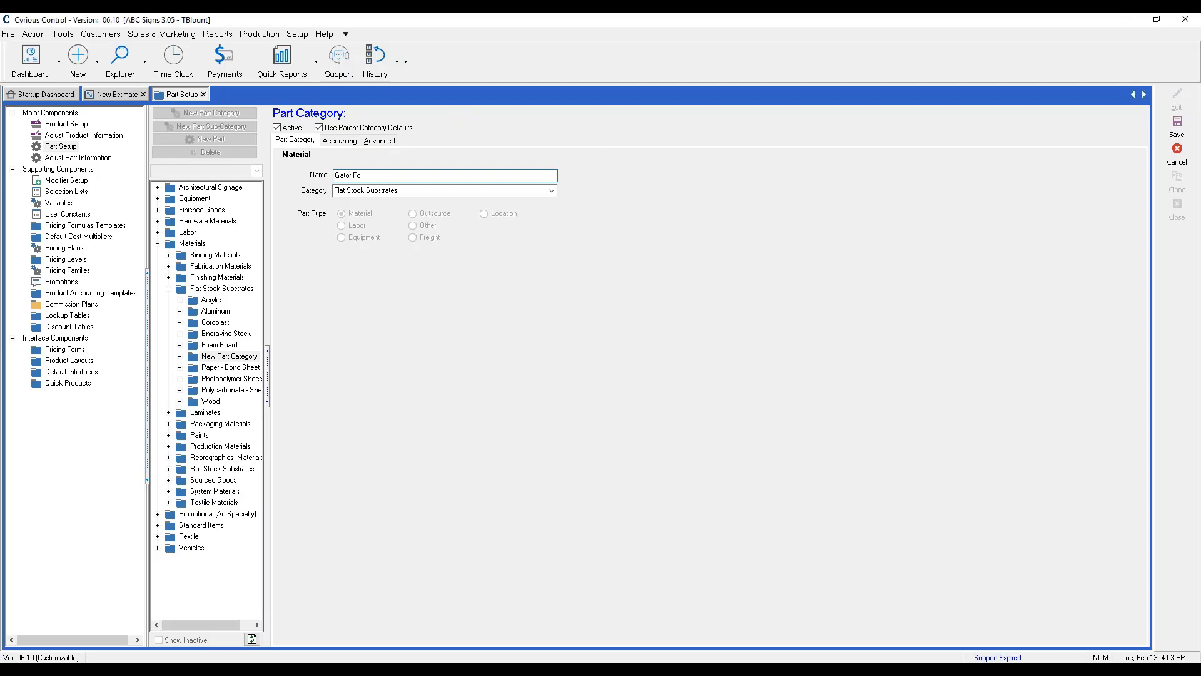
type("torfoam")
left_click(1179, 125)
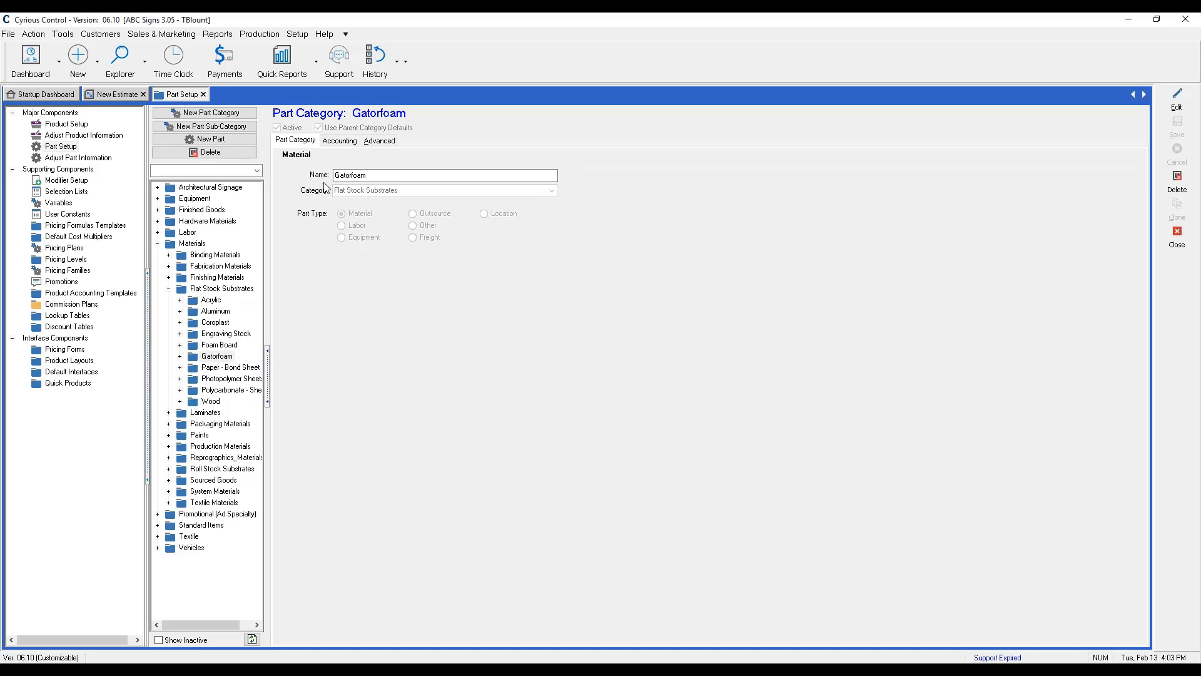
left_click(1181, 108)
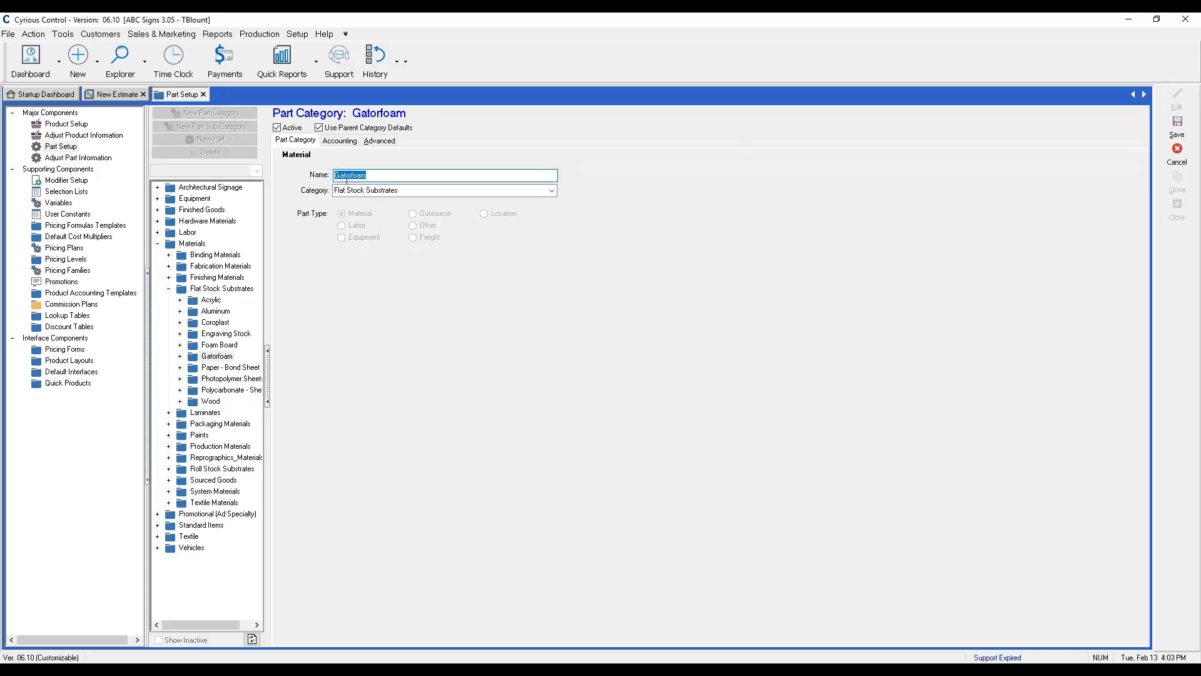
left_click(1178, 152)
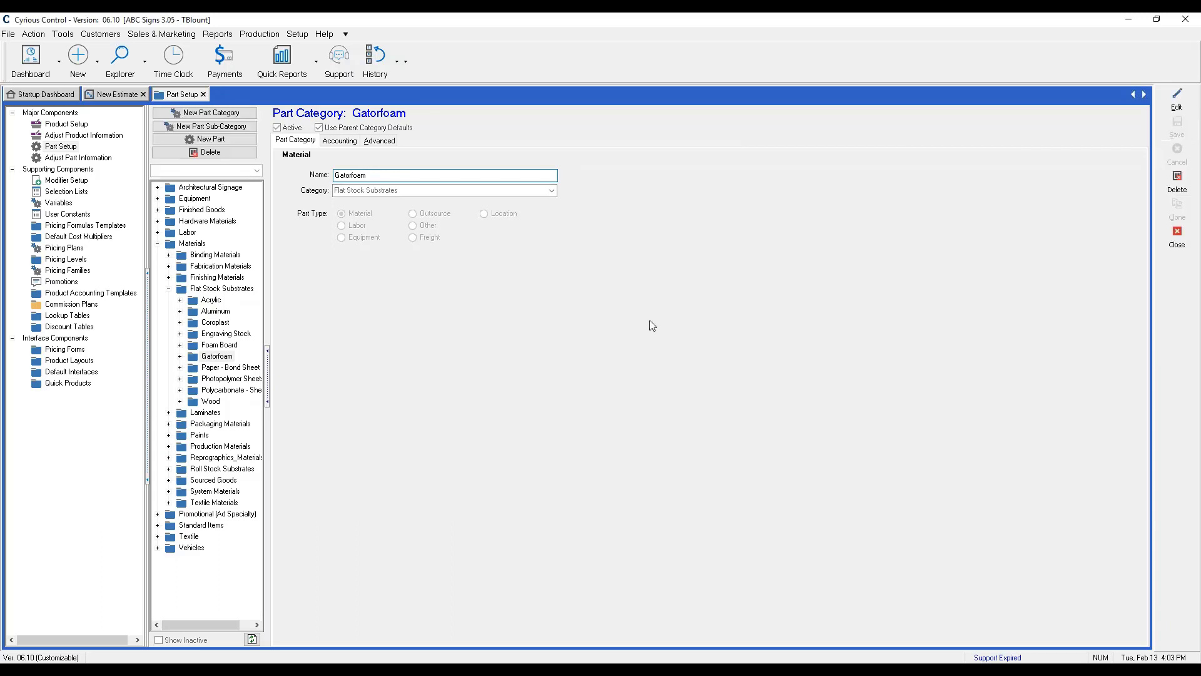
Clone the Coroplast 10mm White 48x96 part and name the copy Gatorfoam 3/16 48X96.
left_click(180, 323)
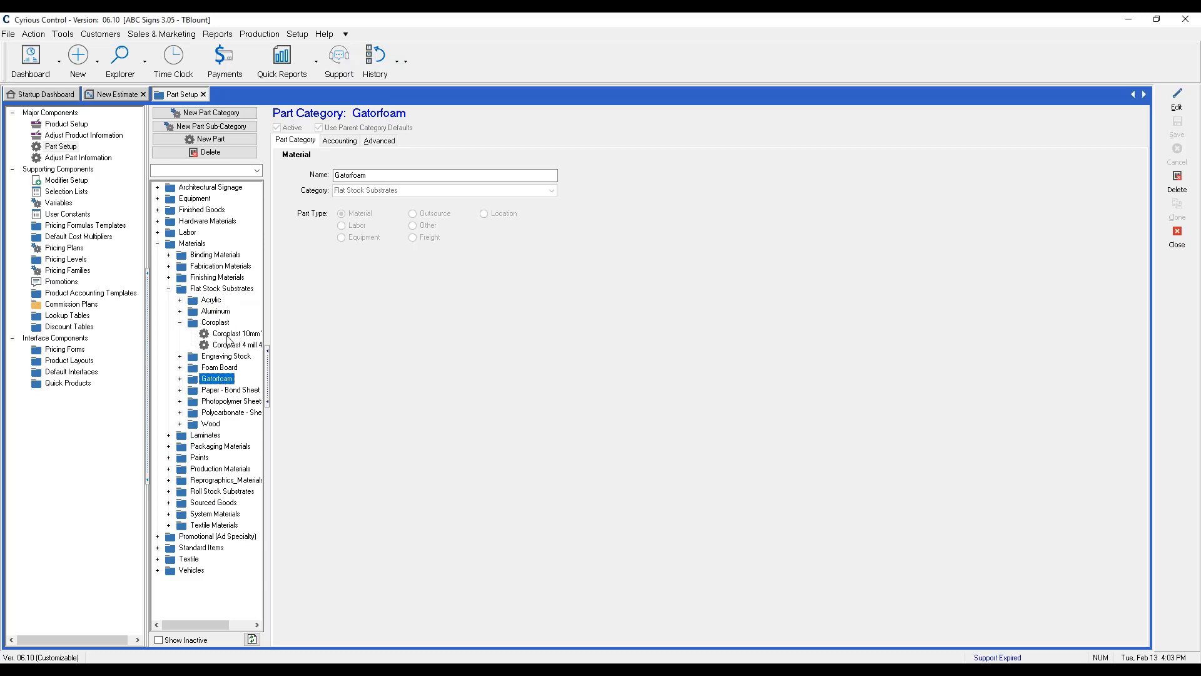
left_click(233, 335)
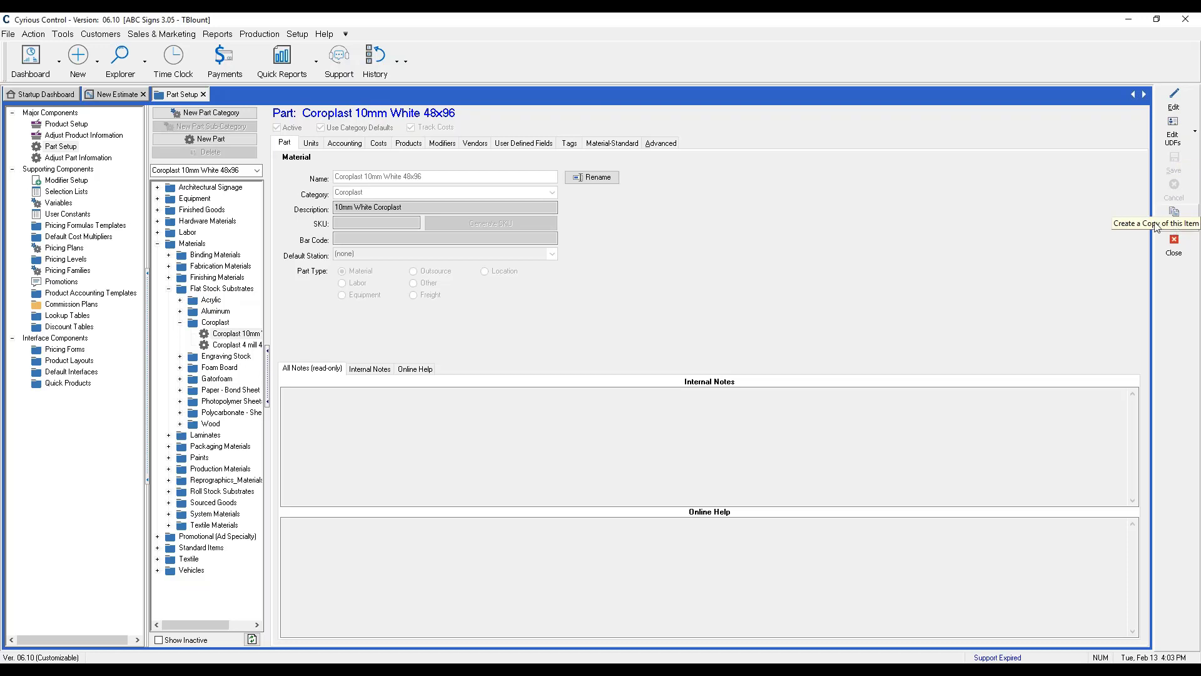
left_click(1187, 227)
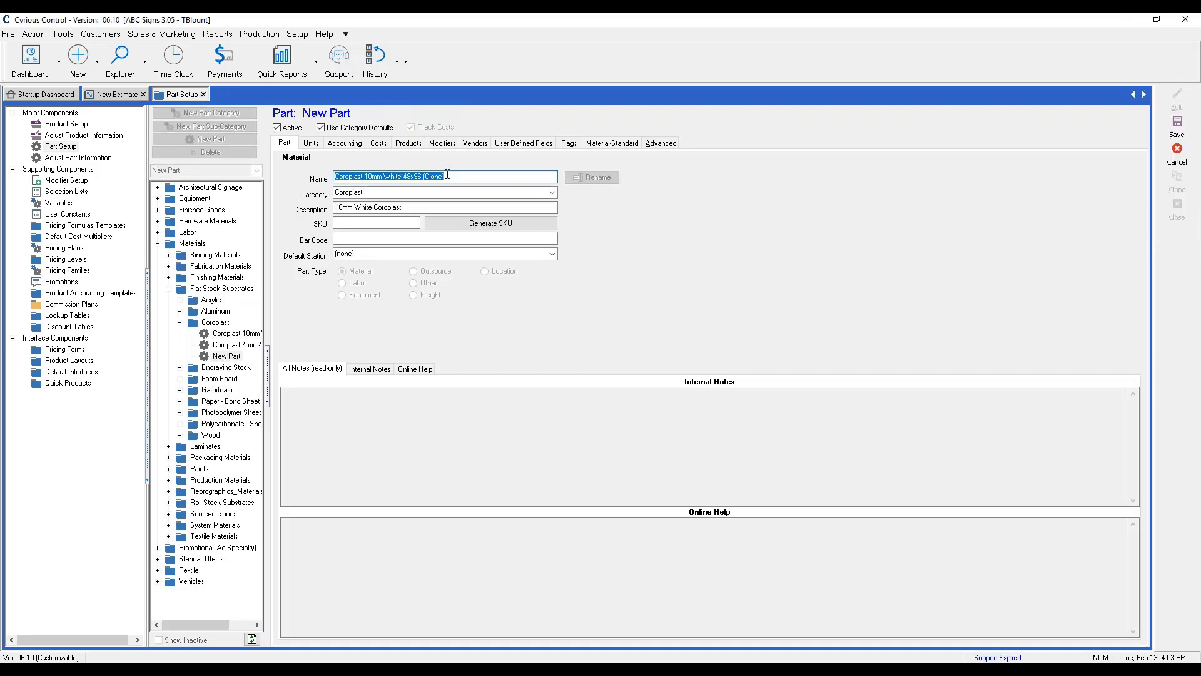
left_click_drag(447, 175, 332, 180)
type("Gat")
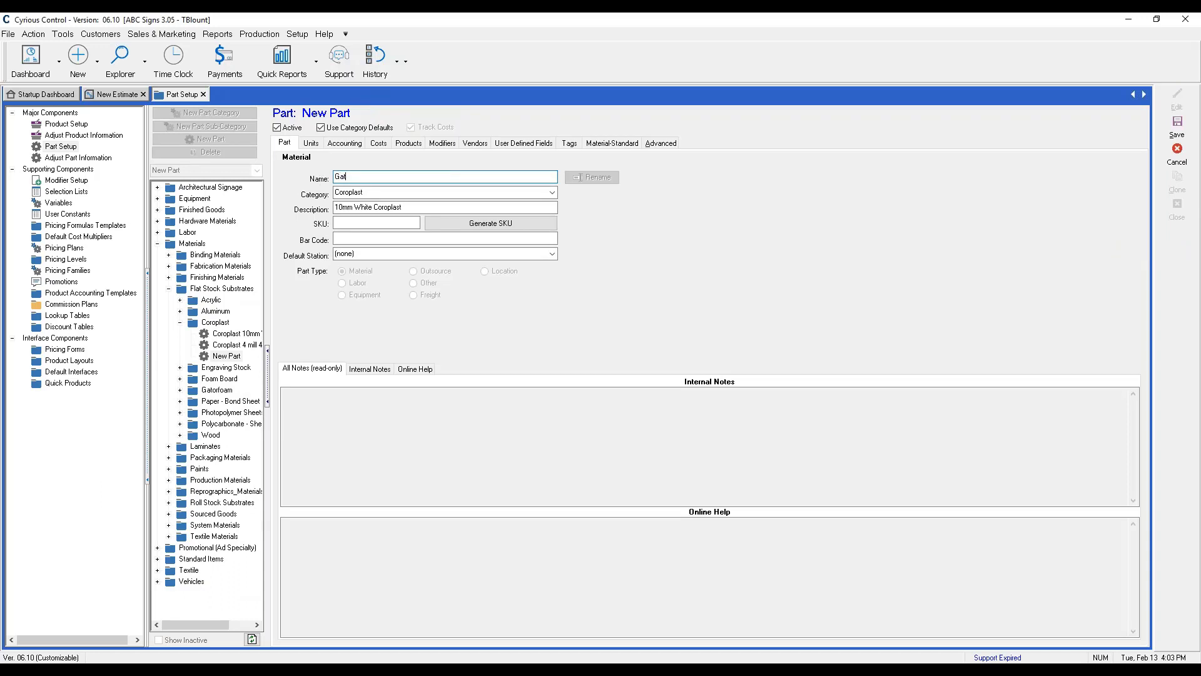
type("orfoam 3/16 48X96")
Set the cloned part's description to Gatorfoam 3/16 48X96 and its category to Gatorfoam.
left_click_drag(405, 177, 309, 177)
left_click_drag(404, 209, 297, 207)
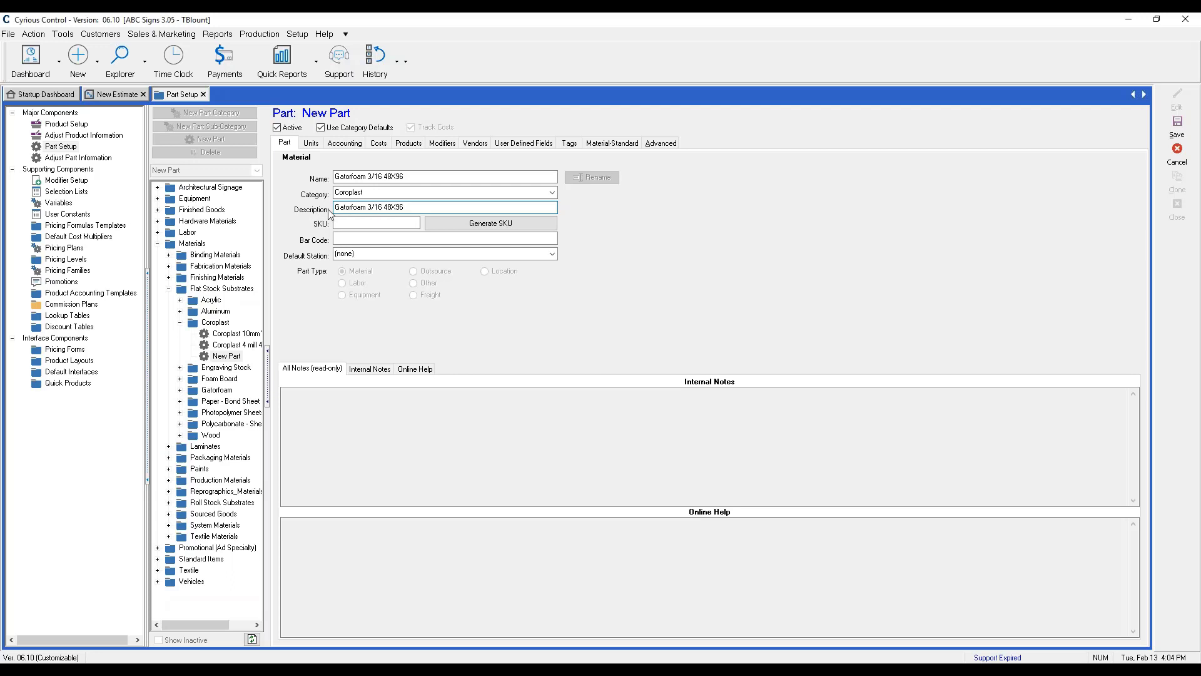
left_click(552, 193)
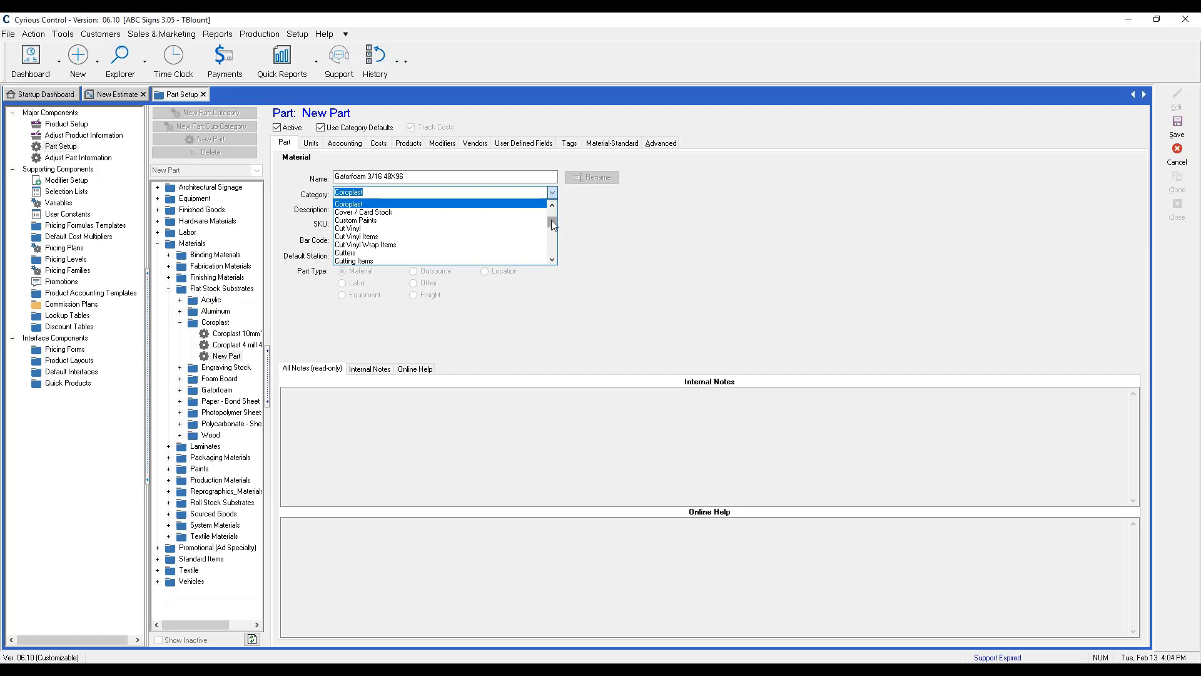
left_click_drag(551, 220, 551, 224)
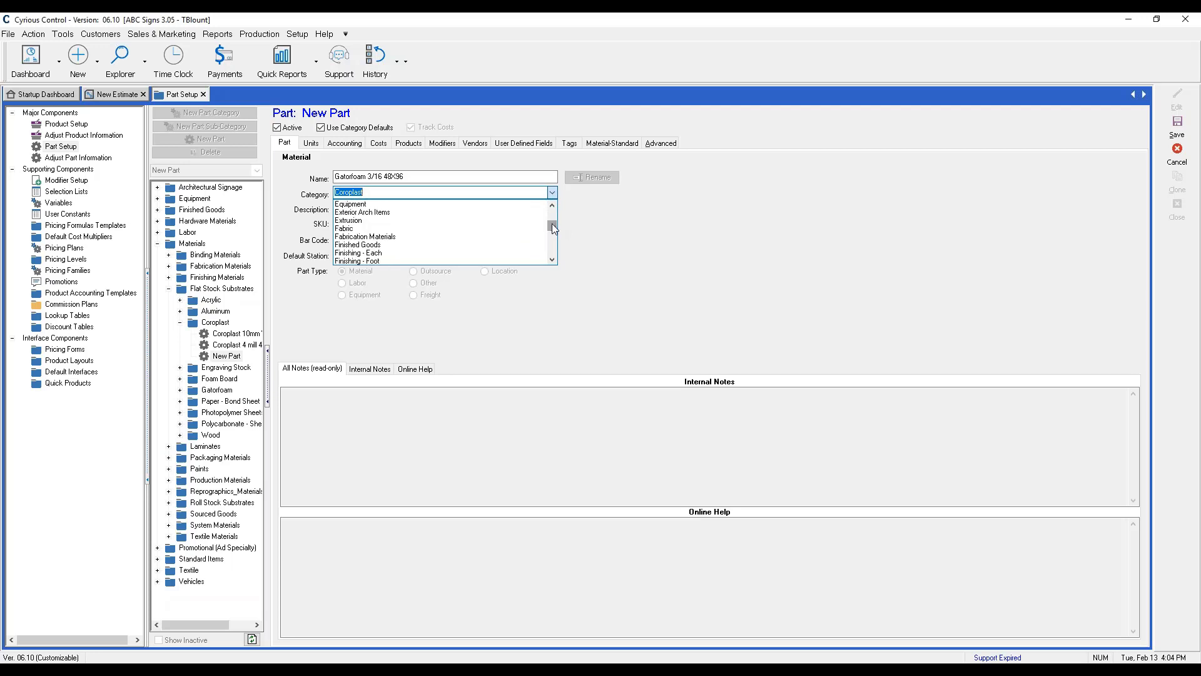
type("Gatorfoam")
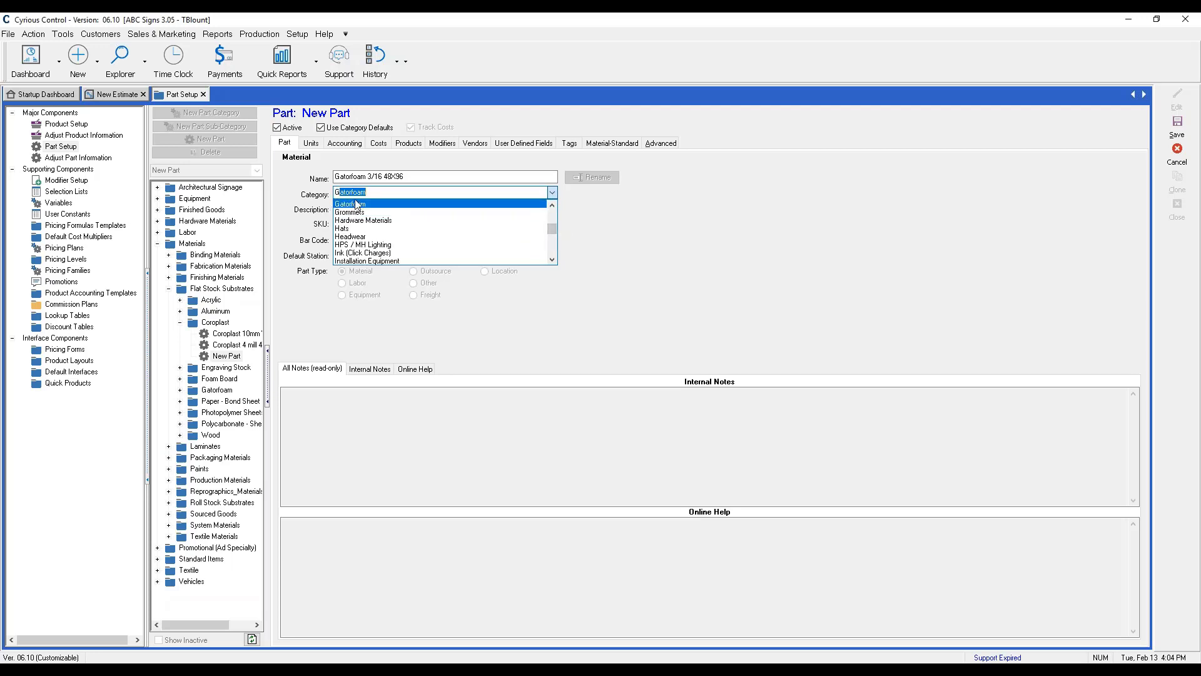
left_click(360, 205)
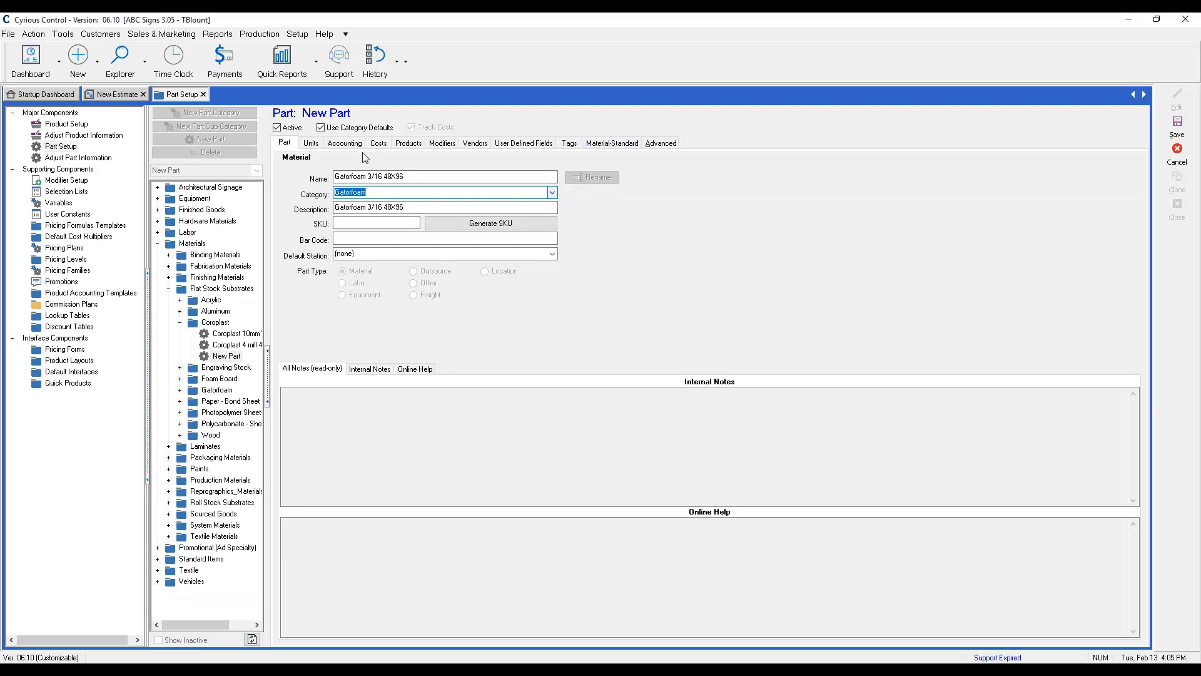
Review the cloned part's unit cost and material size defaults, and save the part.
left_click(379, 145)
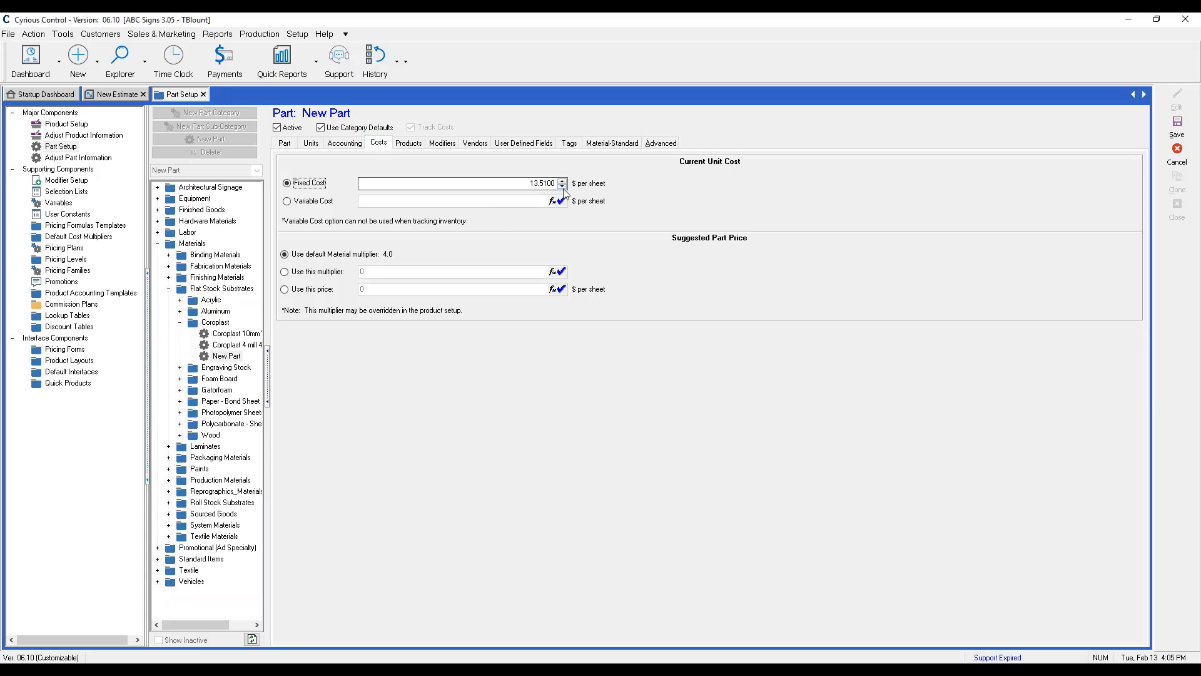
left_click(616, 146)
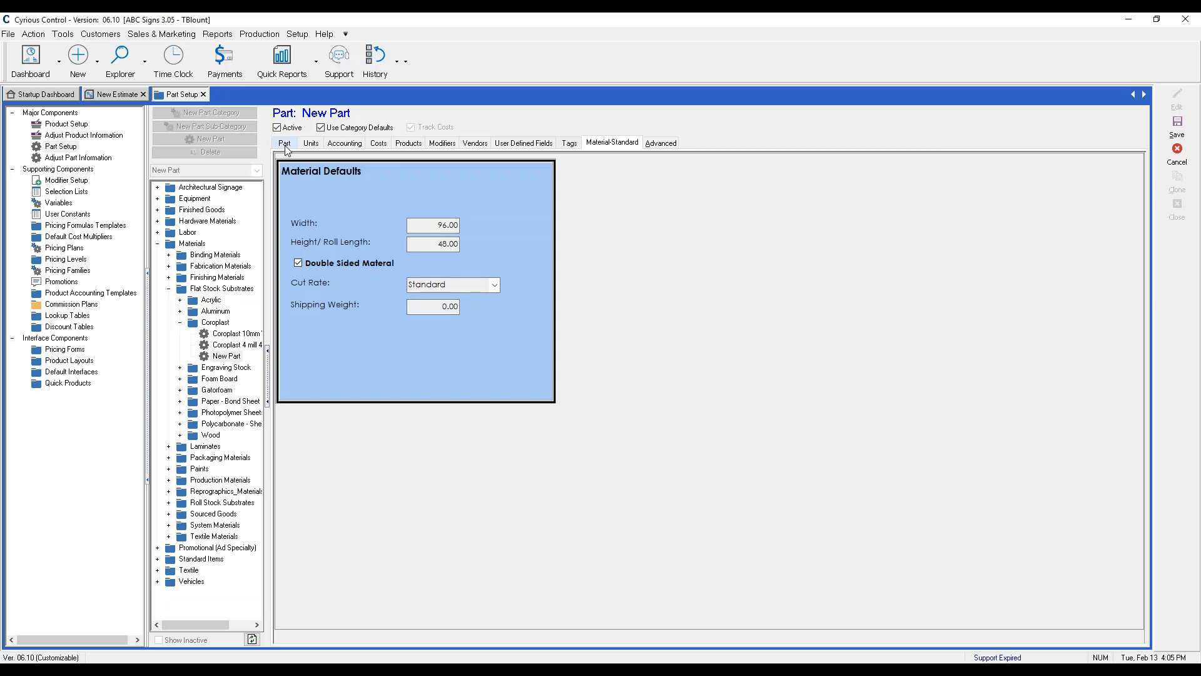
left_click(1176, 125)
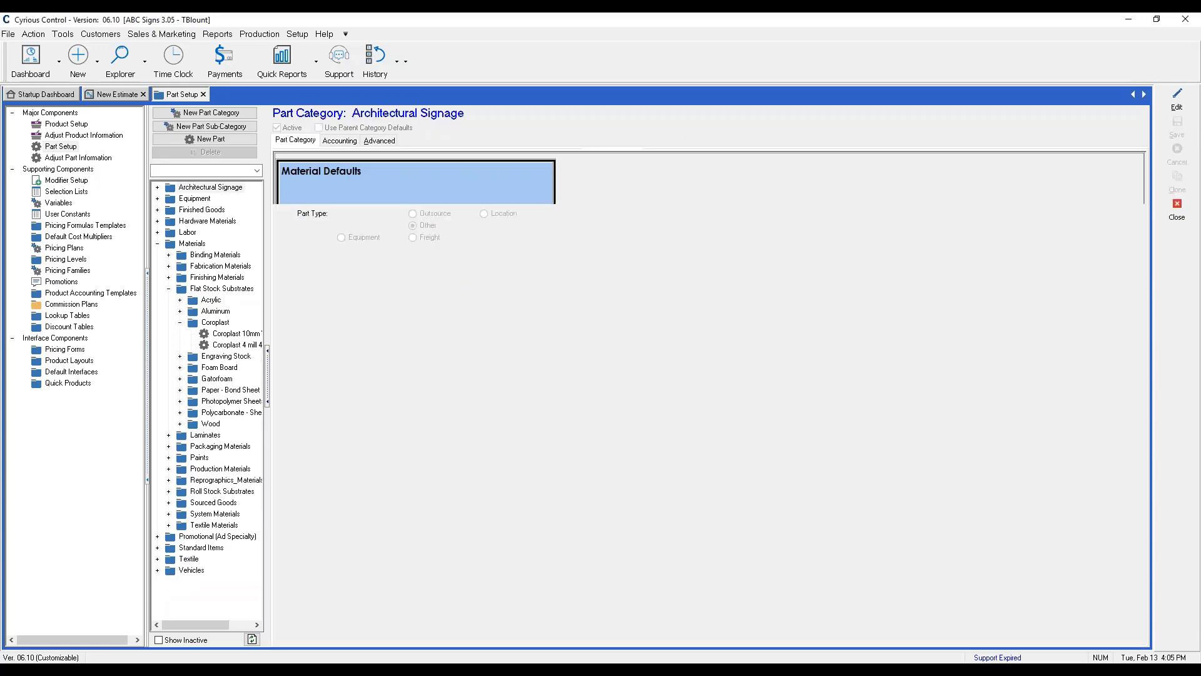
Collapse Coroplast, expand the Gatorfoam category and widen the part tree to check the full name of its part.
left_click(180, 322)
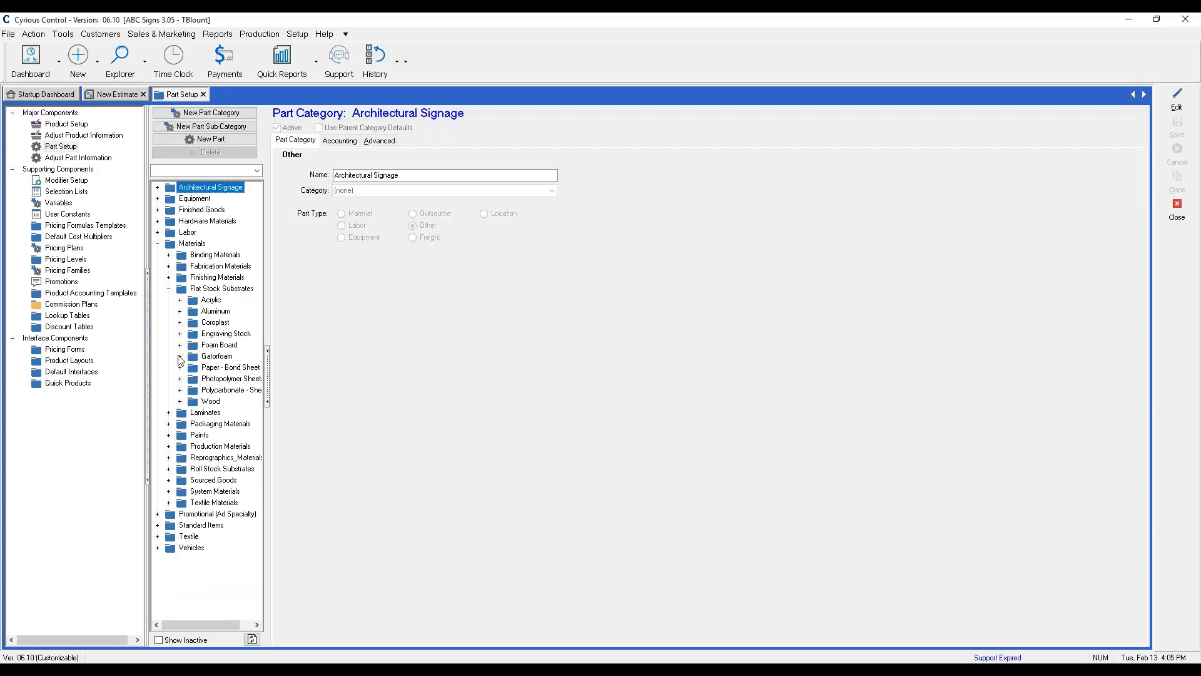
left_click(180, 355)
left_click_drag(268, 376, 303, 378)
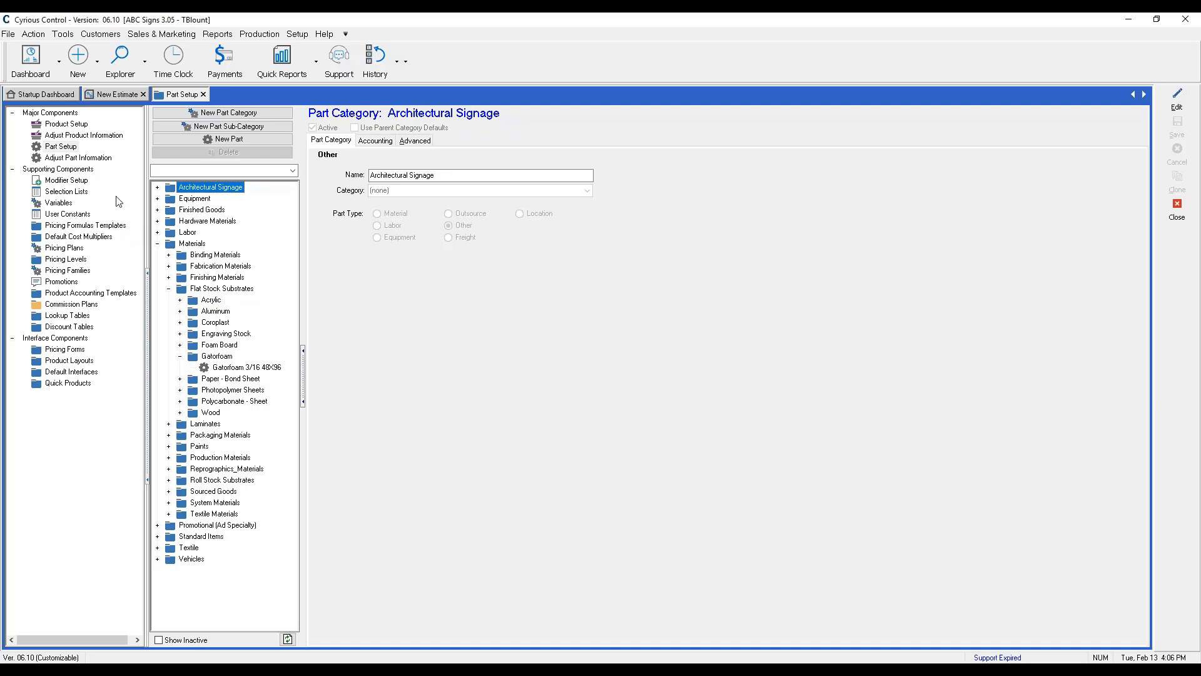
Open the selection lists, expand Flat Stock Materials under Materials, and review the Acrylic Sheets and Flat Stock Material Type lists.
left_click(298, 34)
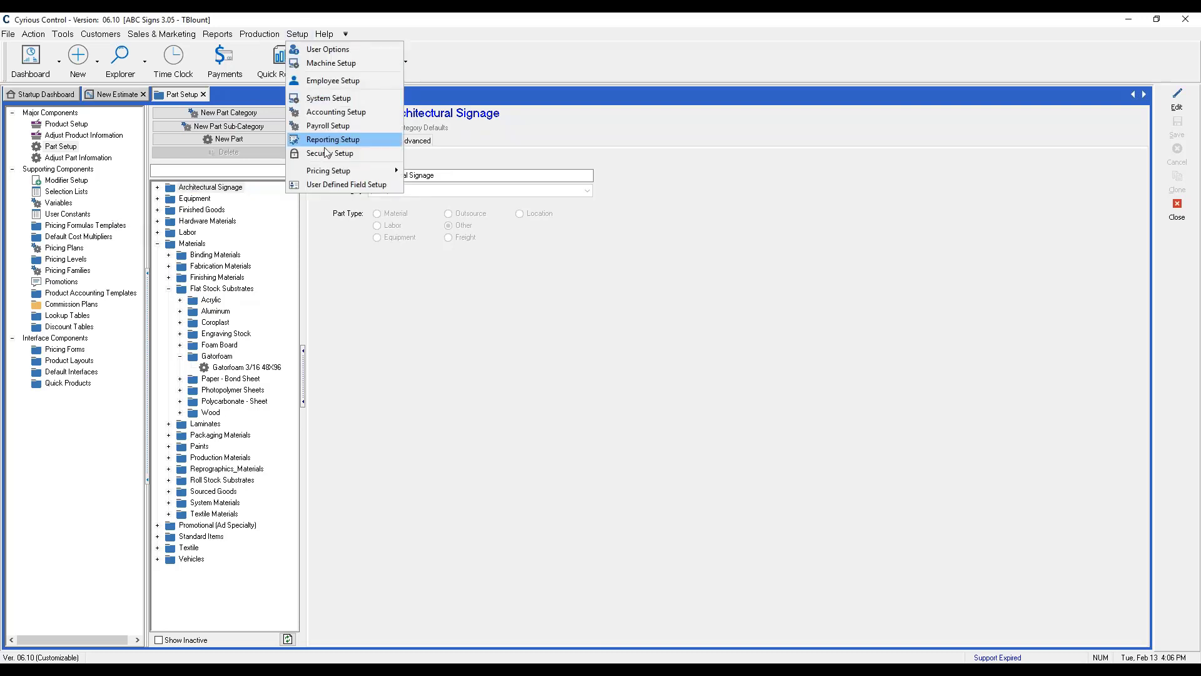
mouse_move(328, 171)
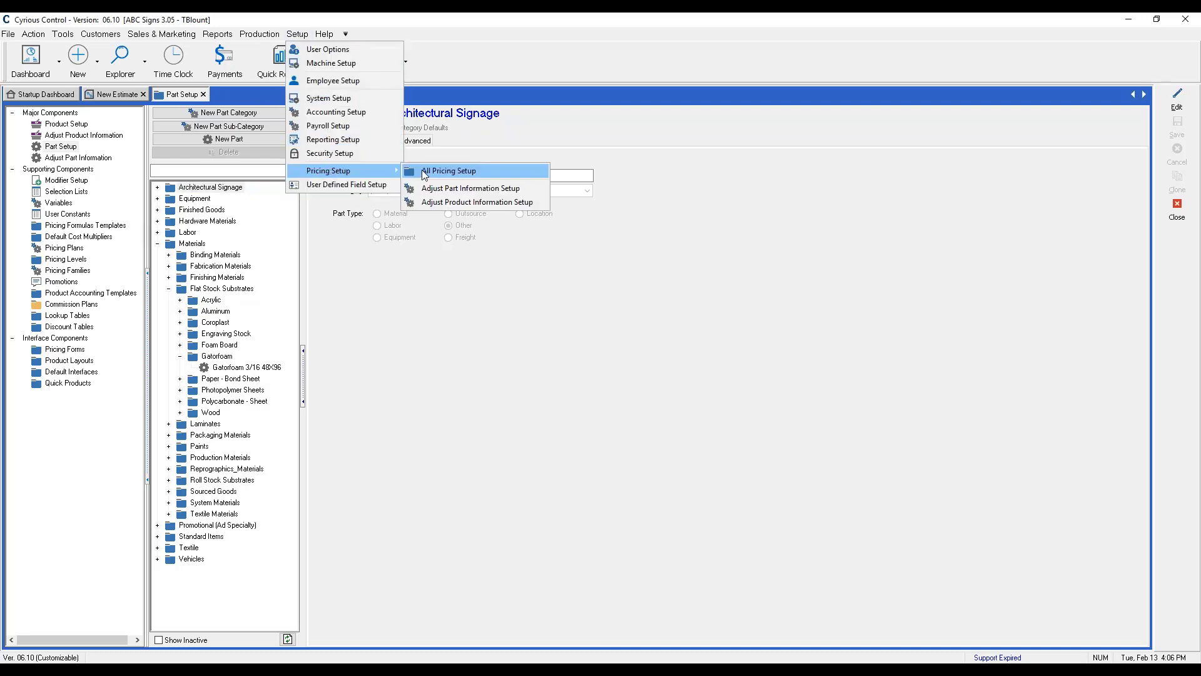
left_click(60, 193)
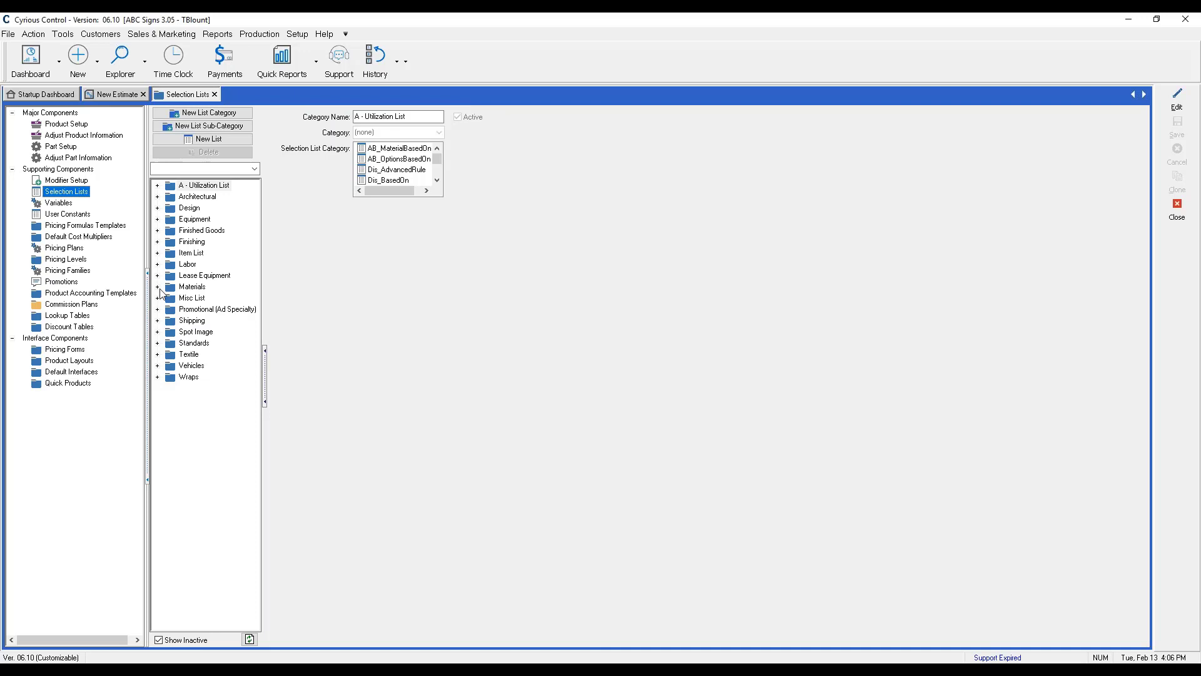
left_click(158, 288)
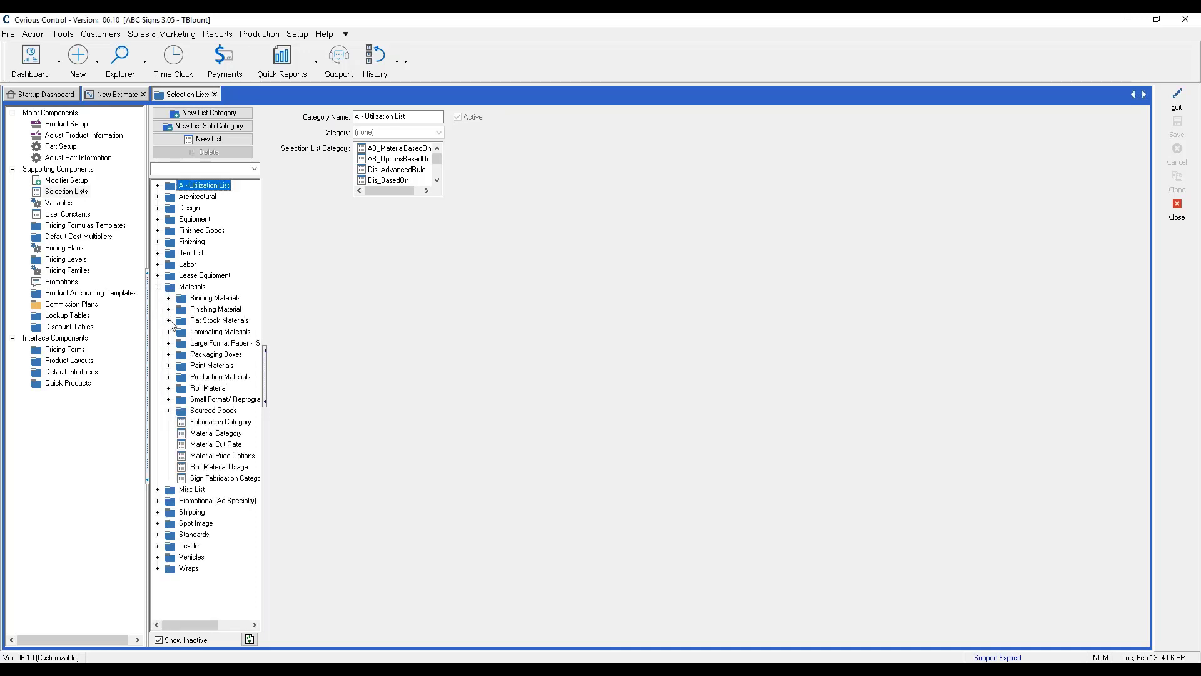
left_click(169, 321)
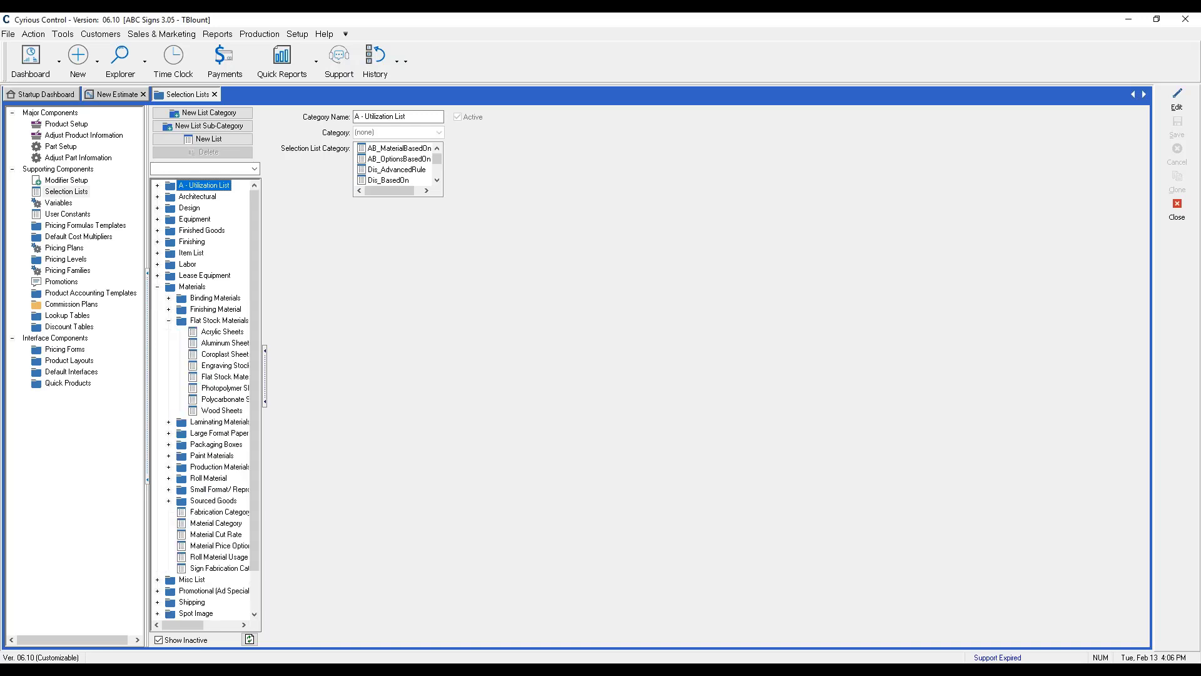
left_click_drag(263, 331, 306, 331)
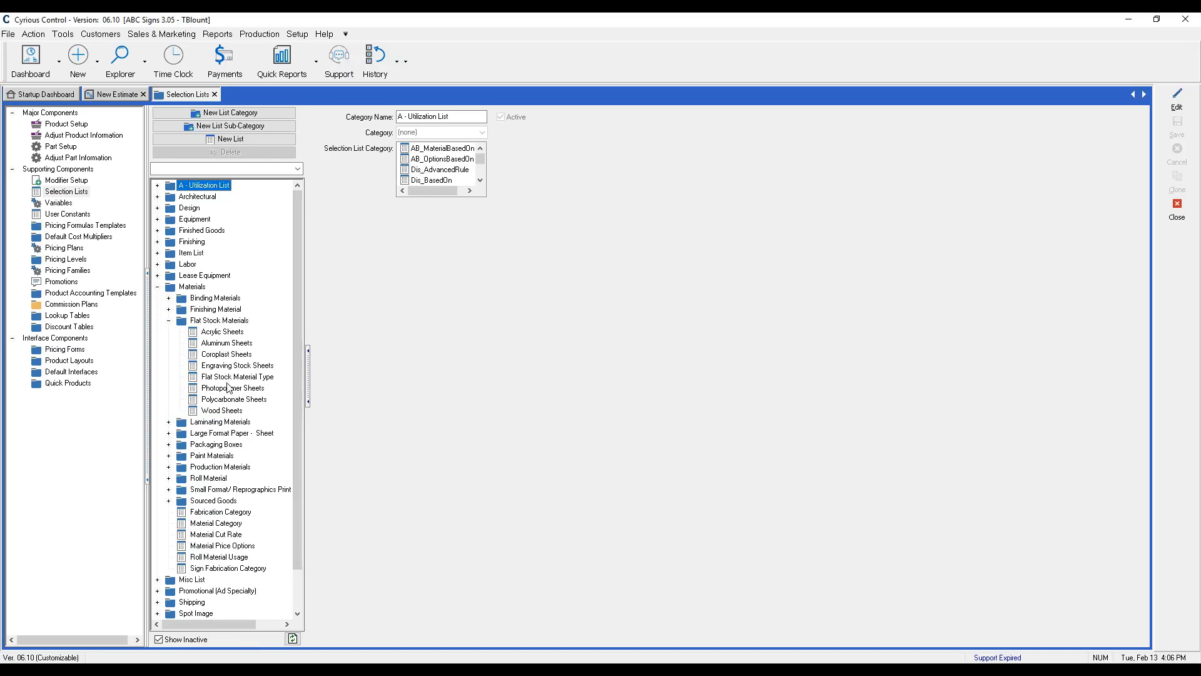
left_click(223, 332)
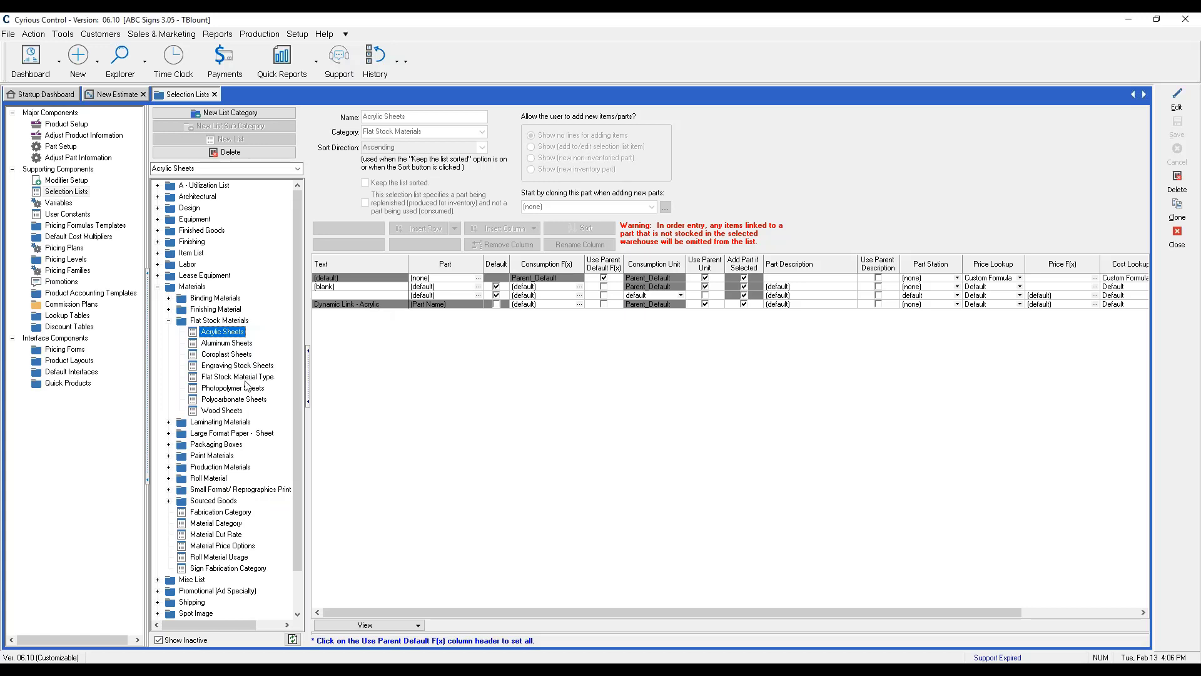
left_click(213, 378)
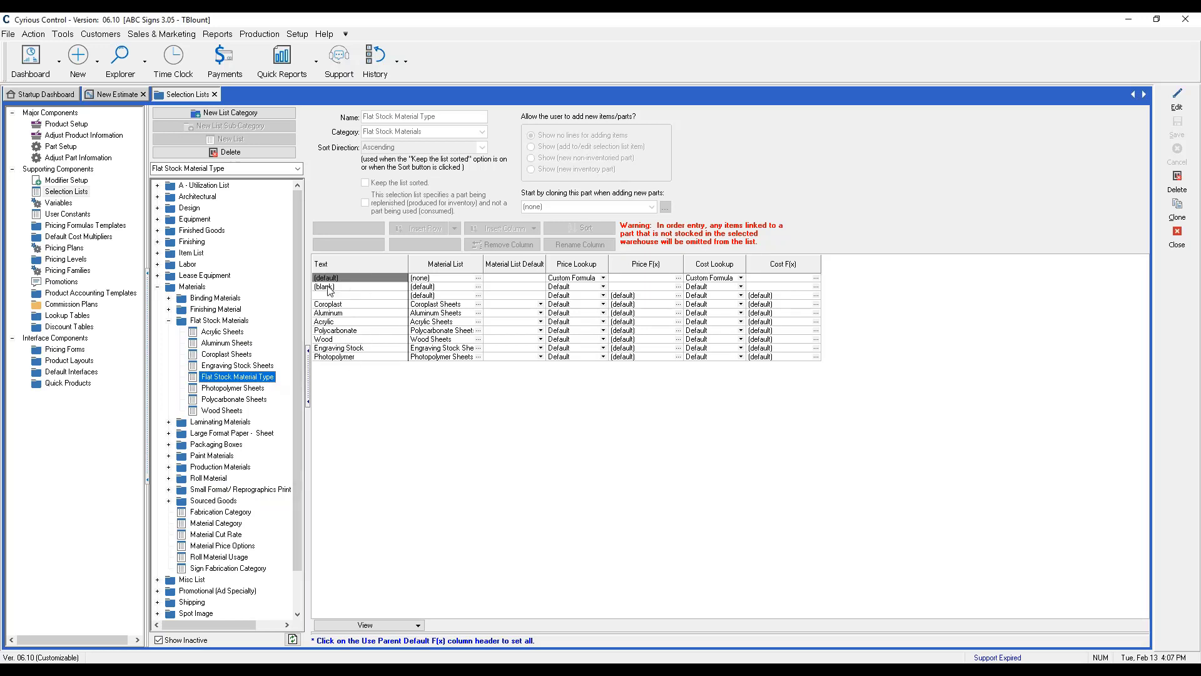
Clone the Coroplast Sheets selection list and name the copy Gatorfoam Sheets.
left_click(227, 355)
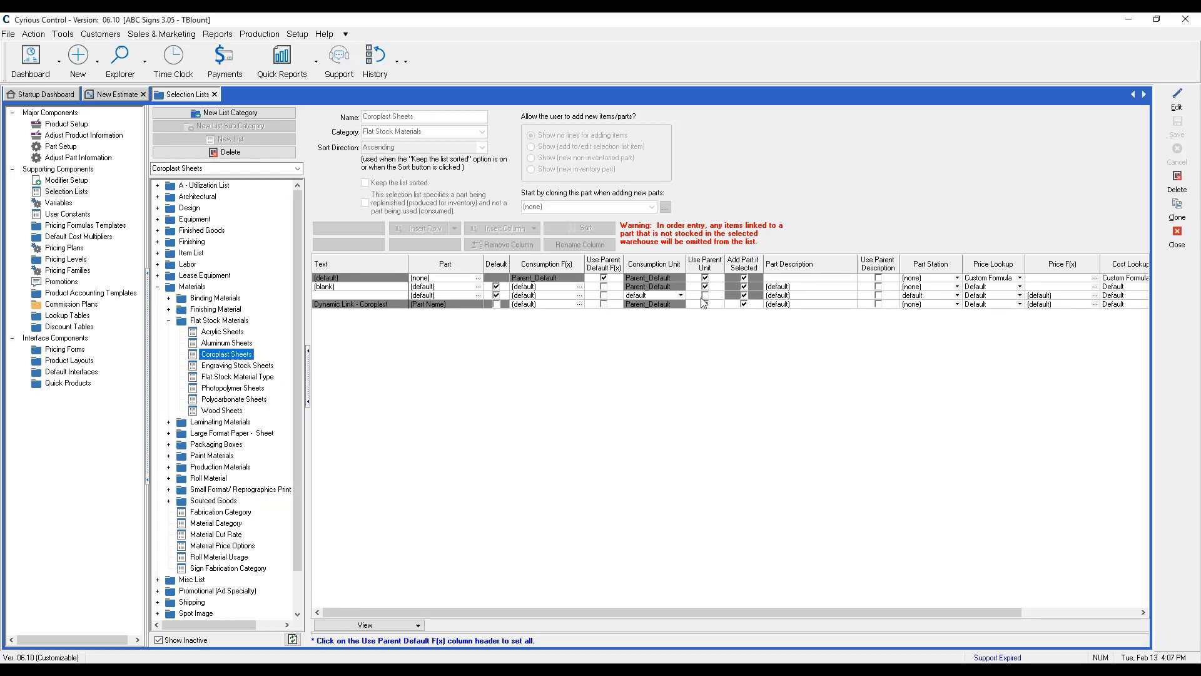
left_click(1184, 219)
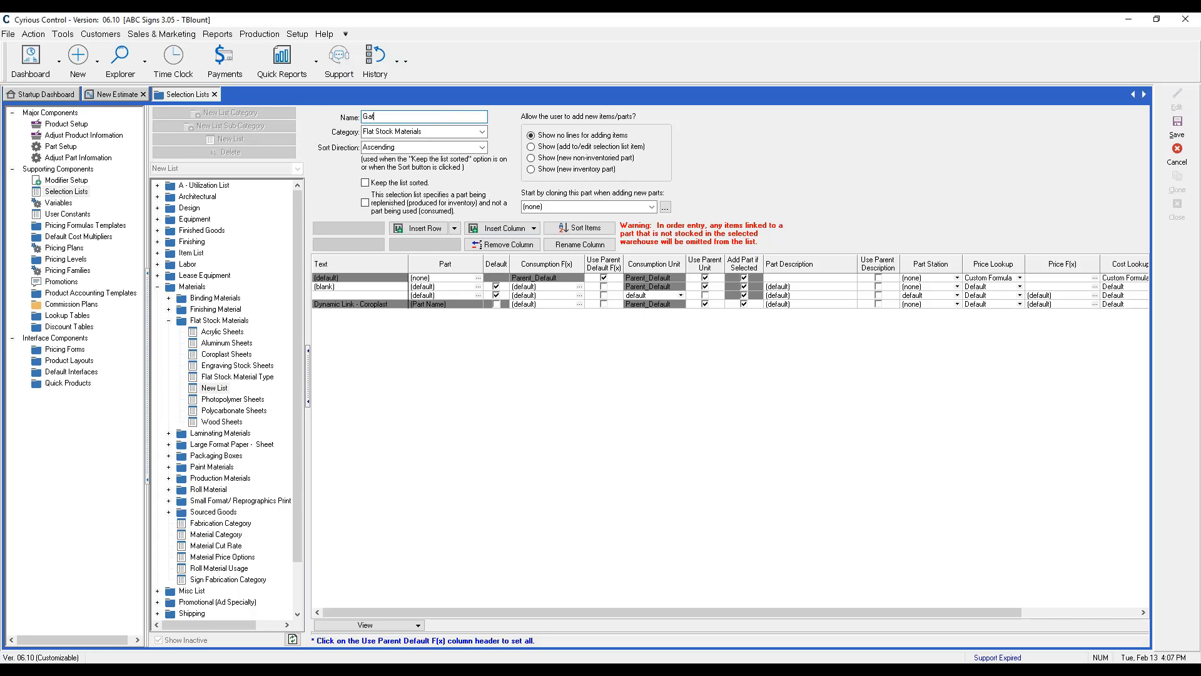
type("foam Sheets")
Add a dynamic part category link to Gatorfoam in the Gatorfoam Sheets list.
left_click(454, 229)
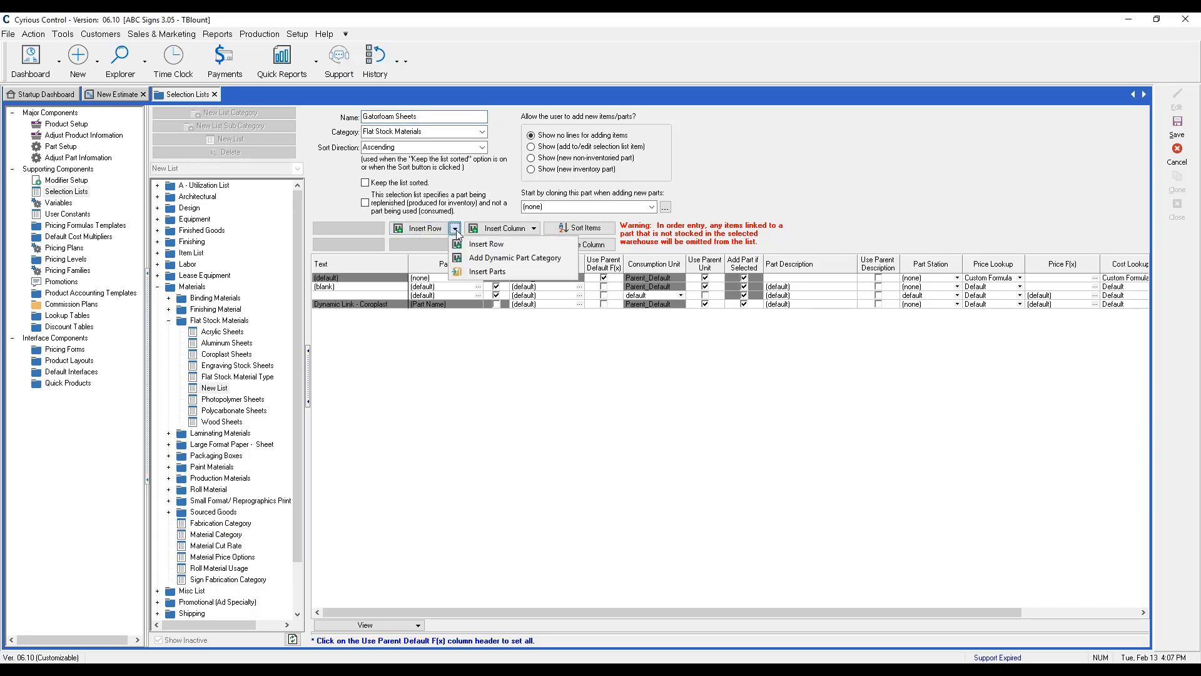
left_click(480, 257)
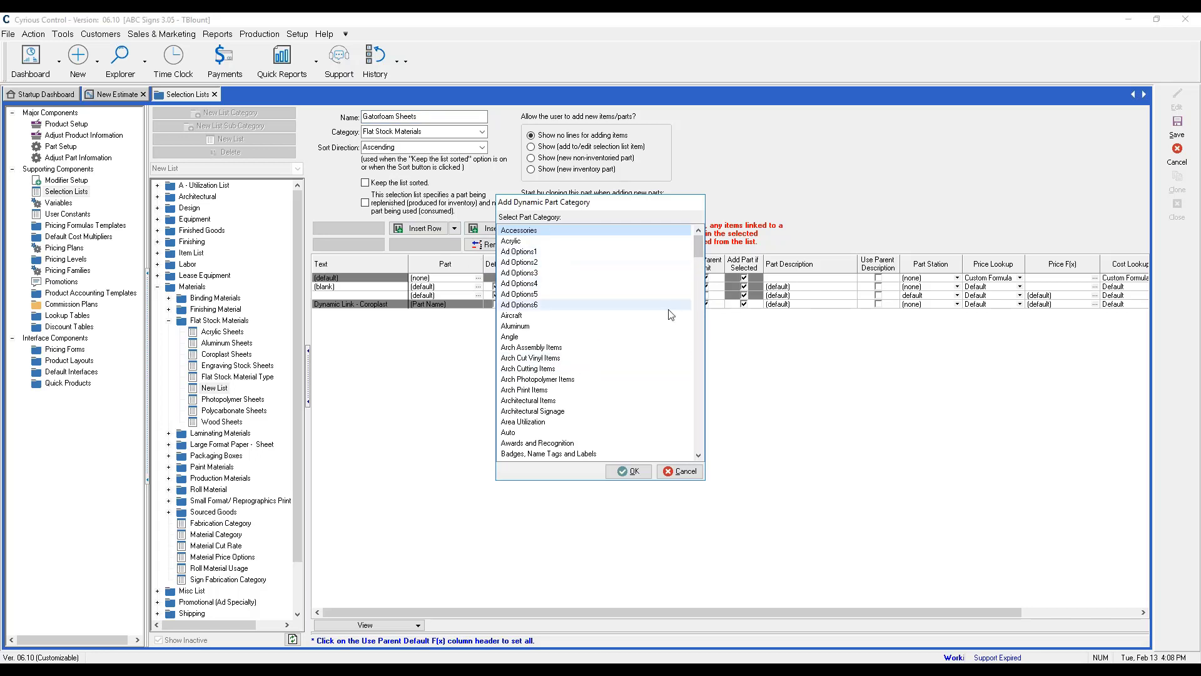
key("g")
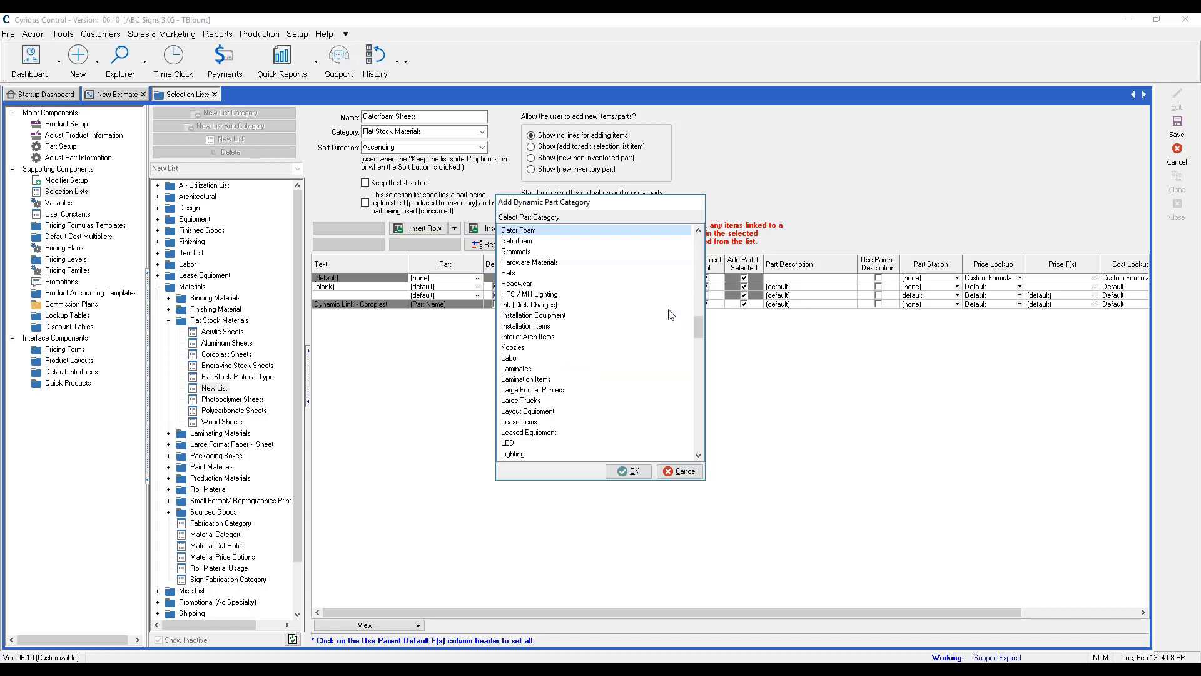
left_click(529, 242)
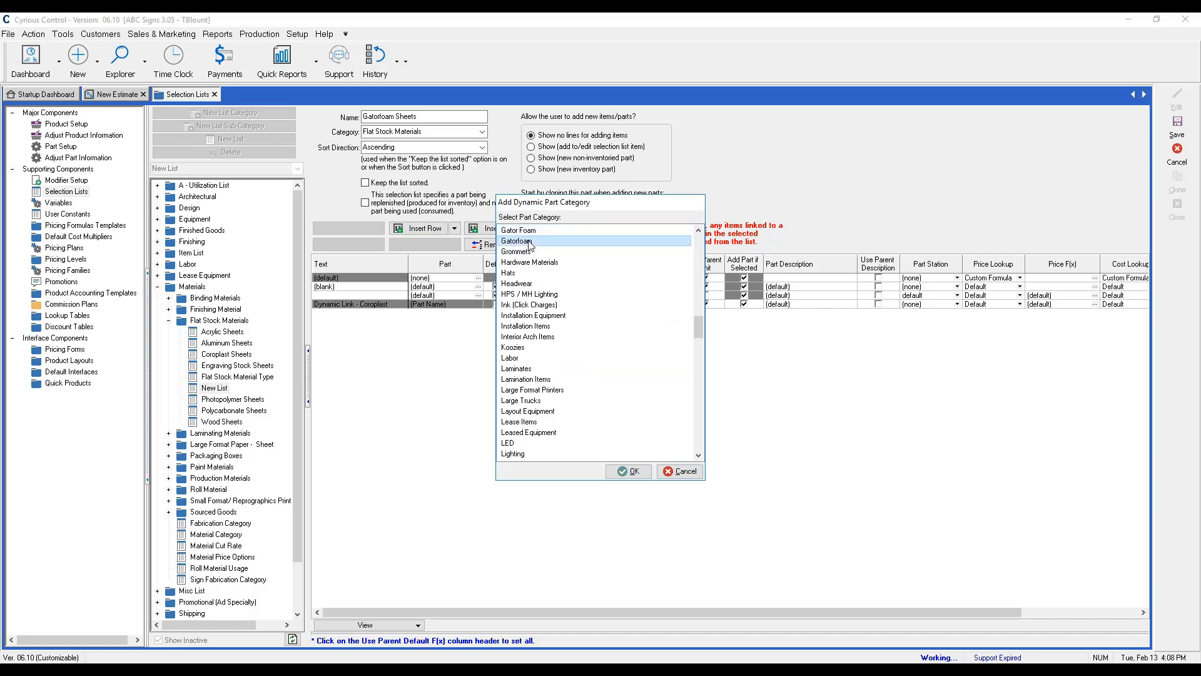
double_click(530, 243)
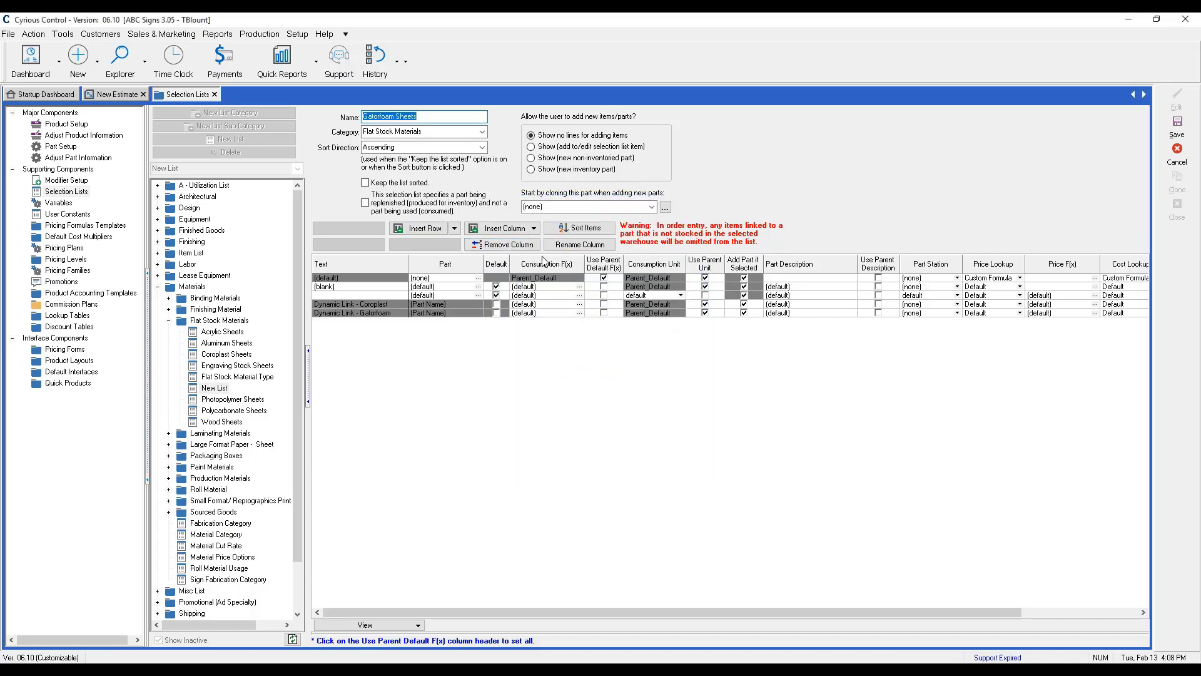
Remove the Coroplast dynamic link row from the Gatorfoam Sheets list and save the list.
left_click(396, 303)
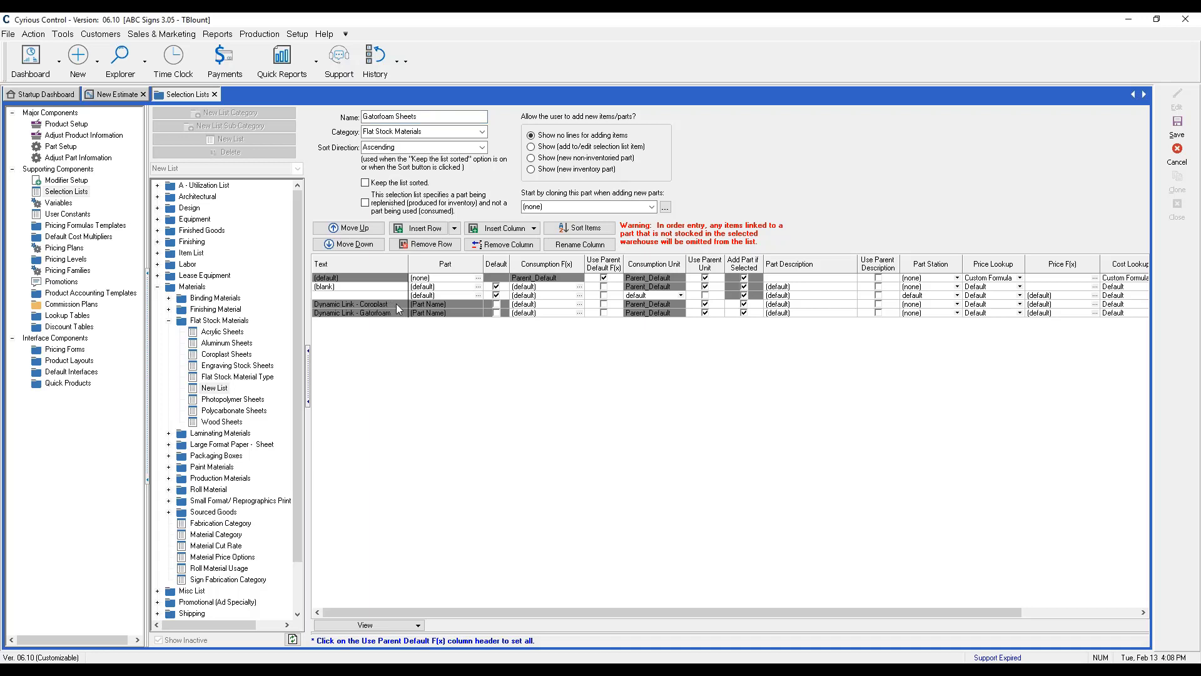
left_click(427, 244)
left_click(578, 376)
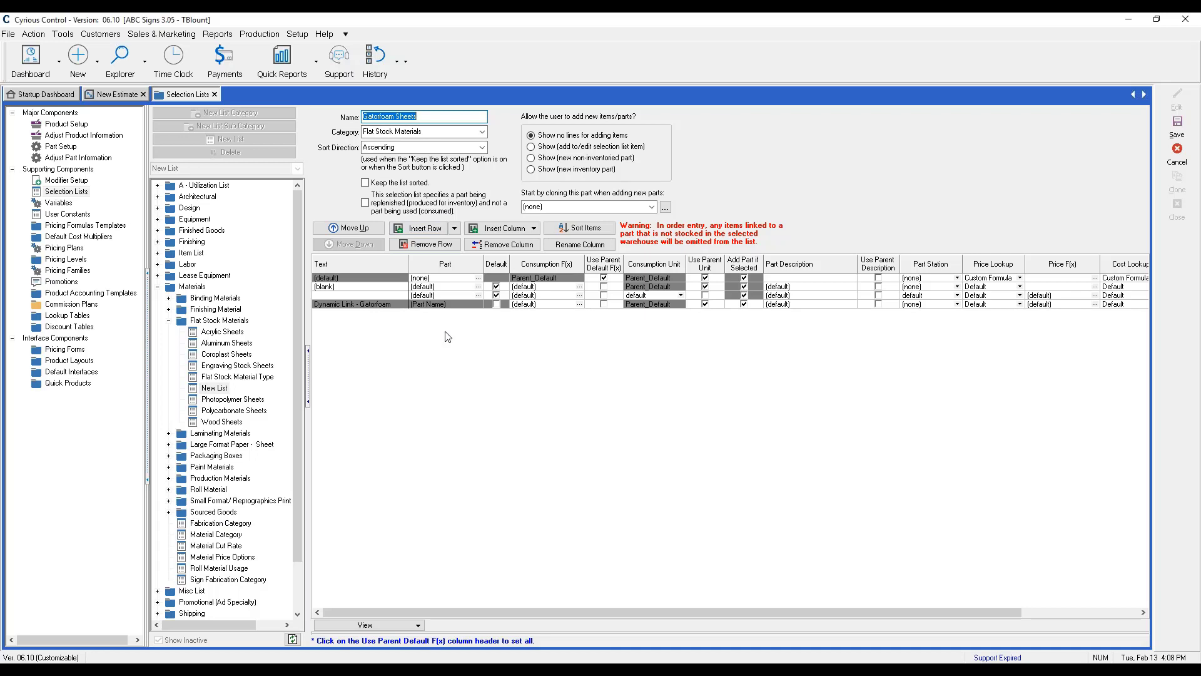
left_click(1178, 125)
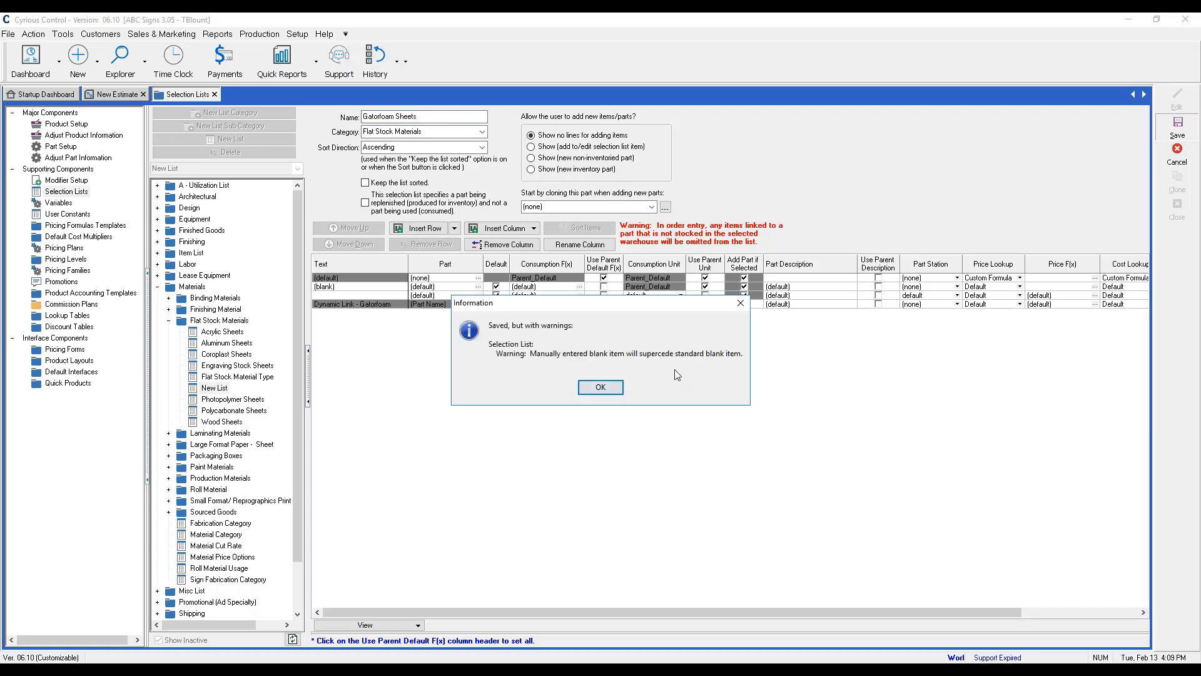
left_click(600, 388)
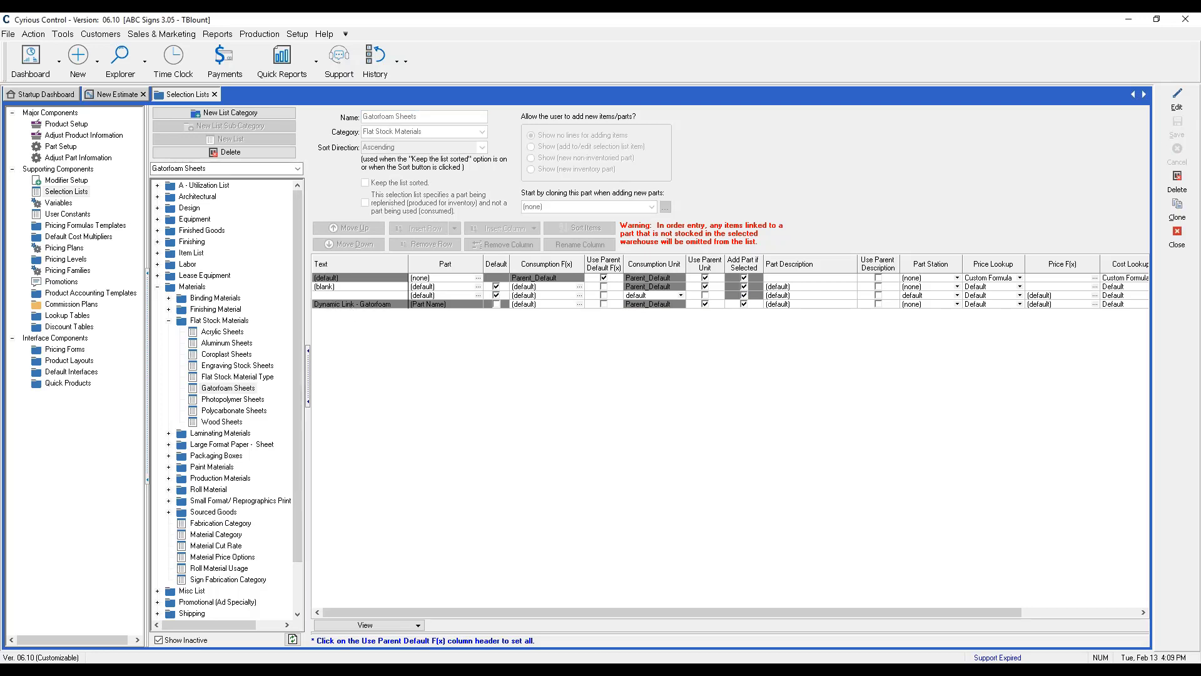
Edit the Flat Stock Material Type selection list and insert a row with the text Gatorfoam.
left_click(245, 377)
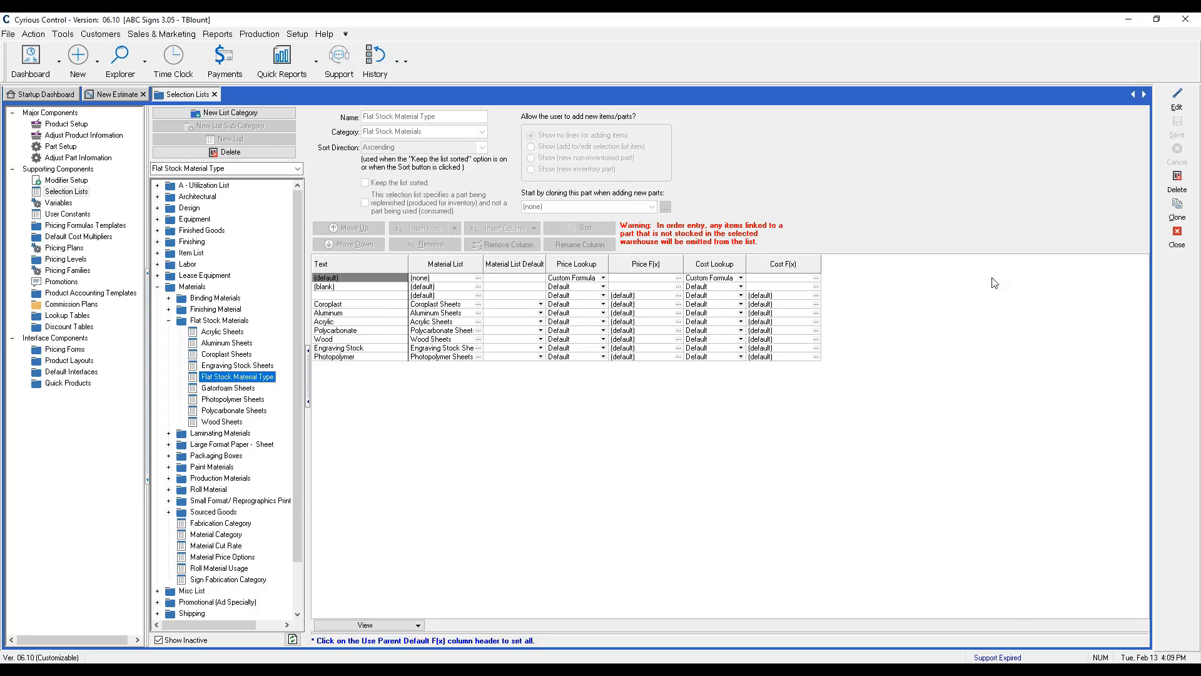
left_click(1177, 103)
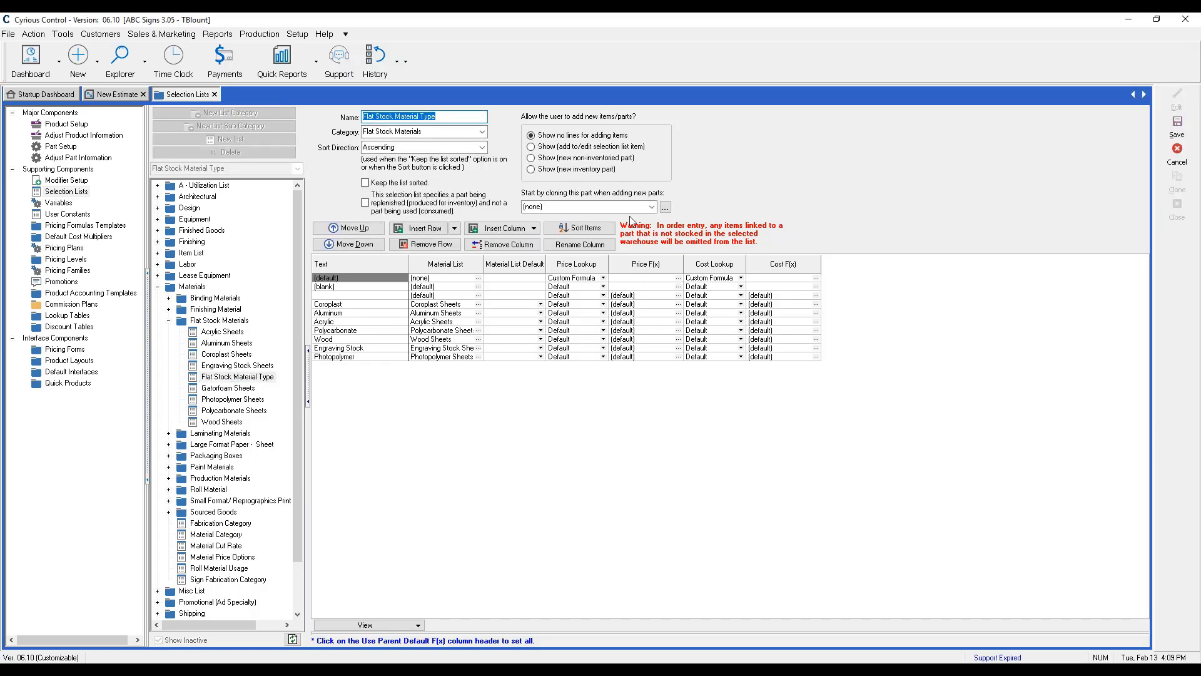
left_click(429, 230)
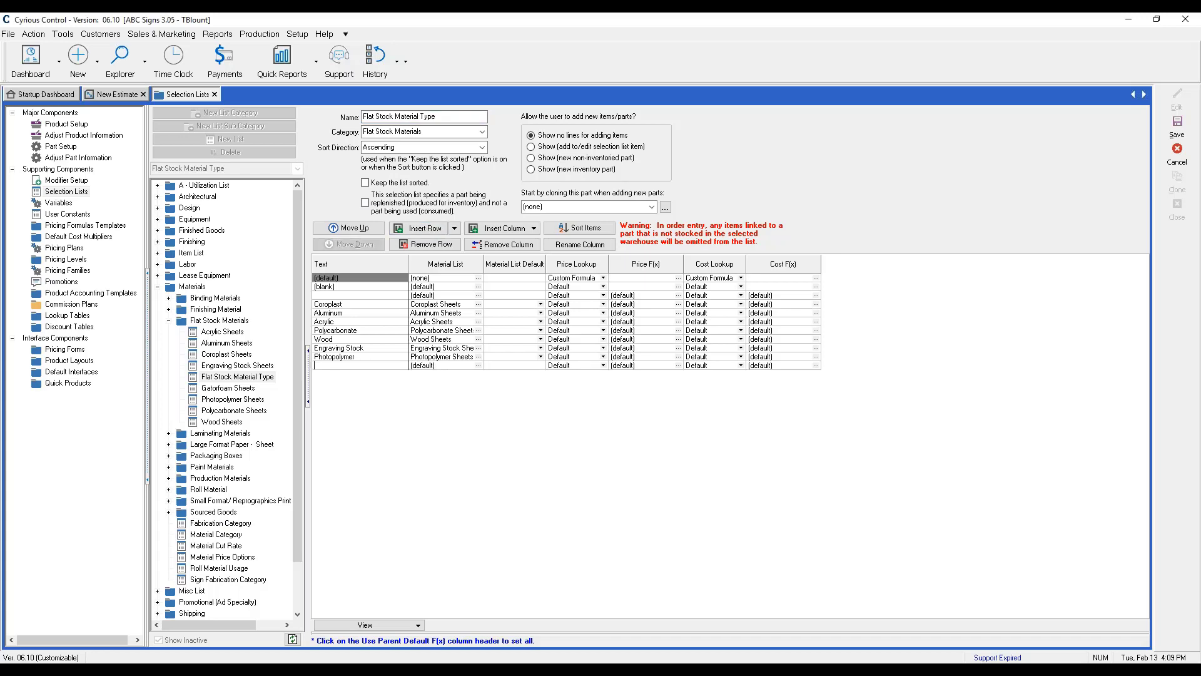
type("Gatorfoam")
key("Return")
Set the Gatorfoam row's material list to Gatorfoam Sheets from Flat Stock Materials.
left_click(478, 366)
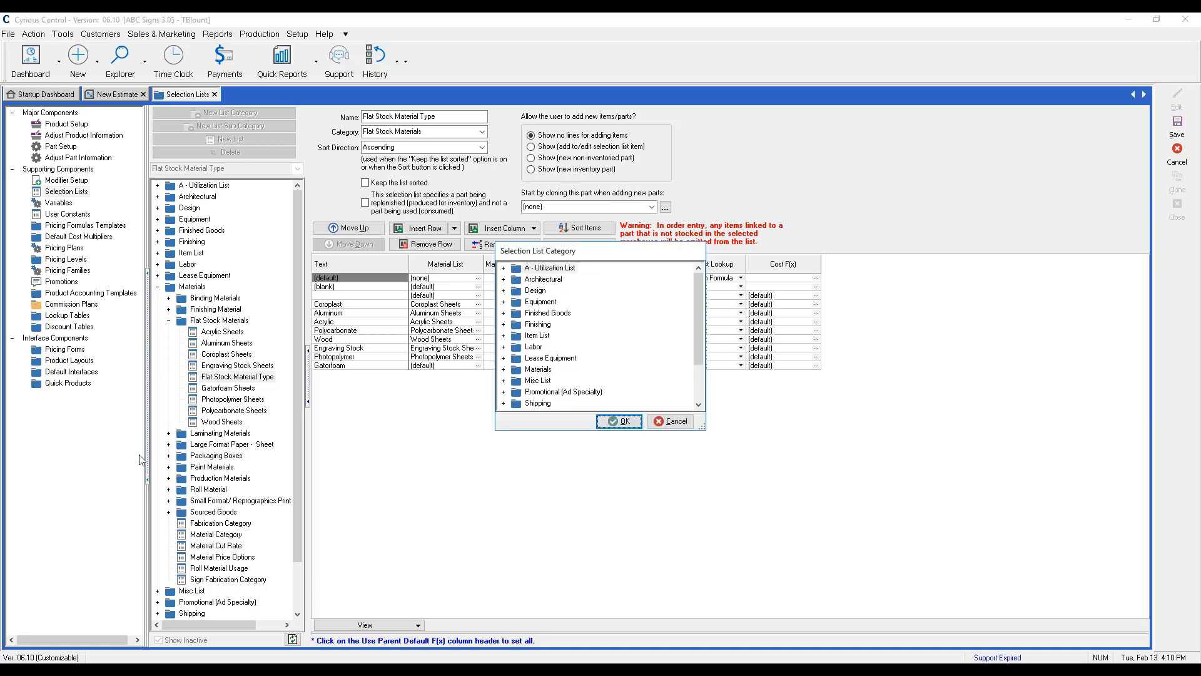
left_click(503, 370)
left_click_drag(699, 299, 699, 341)
left_click(514, 339)
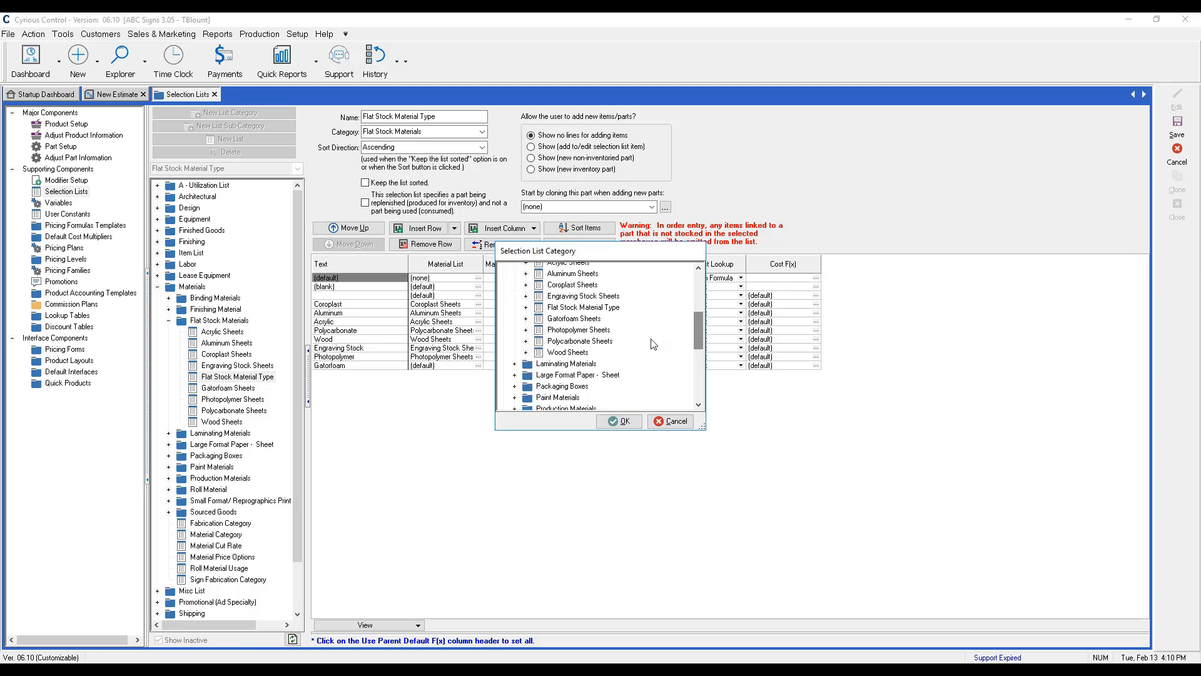
left_click(551, 323)
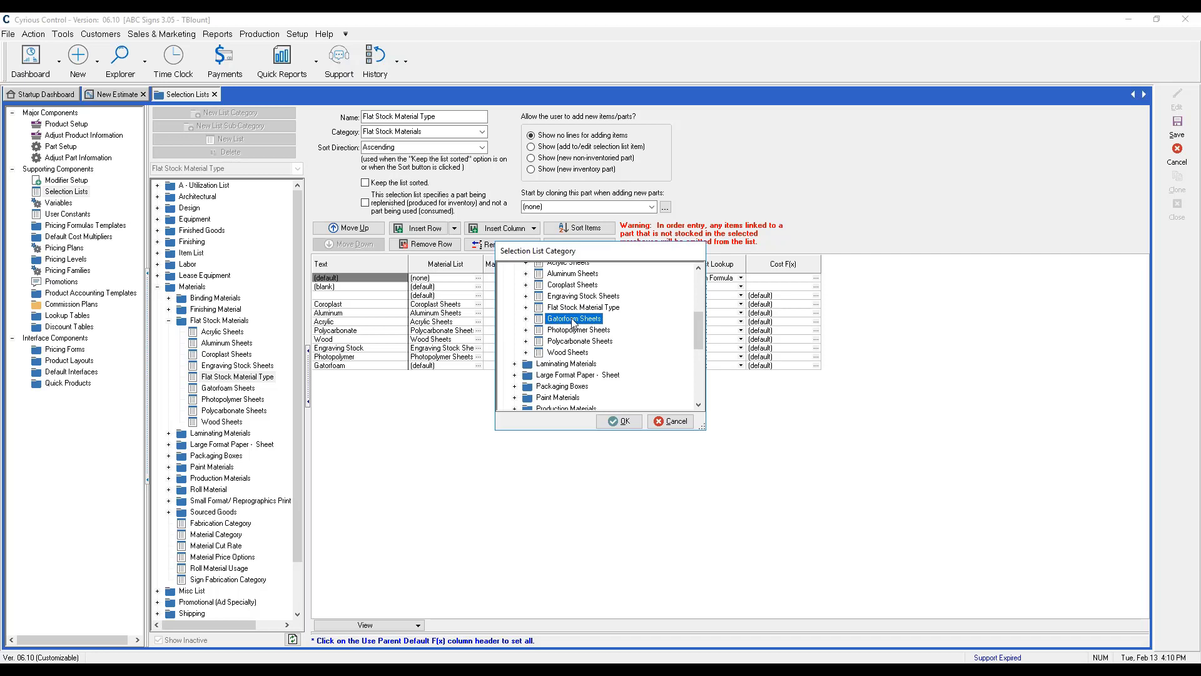
left_click(618, 423)
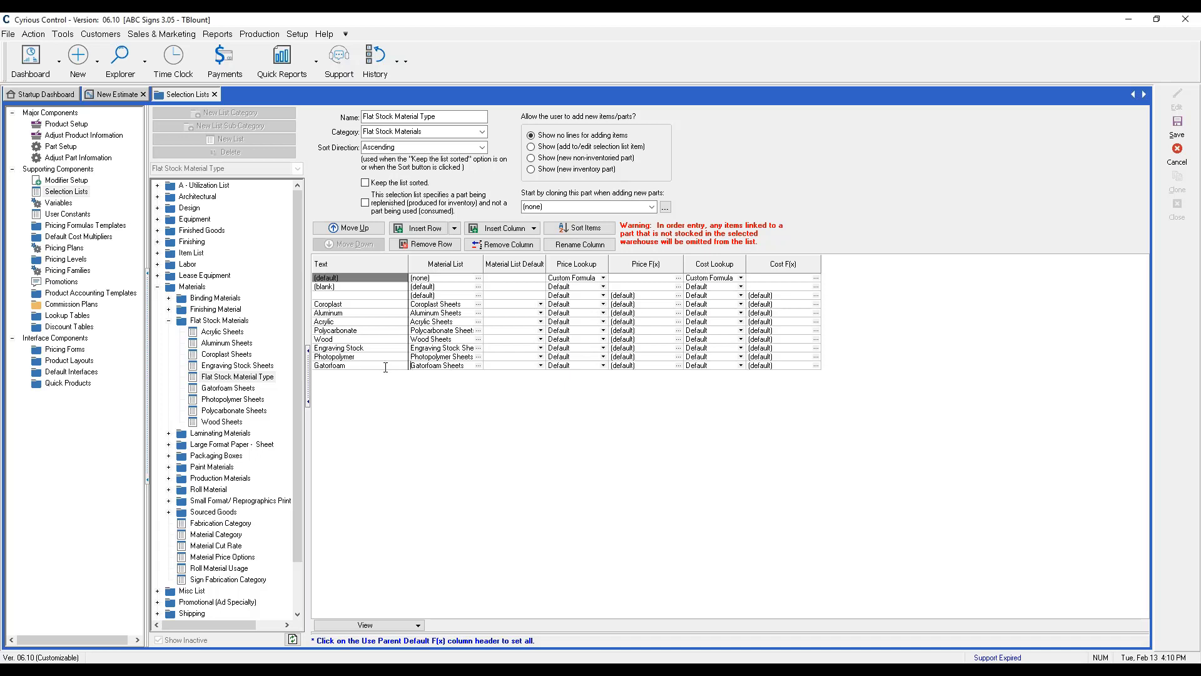
Move the Gatorfoam row up the material type list until it sits directly below Coroplast.
key("Tab")
left_click(368, 368)
left_click(348, 230)
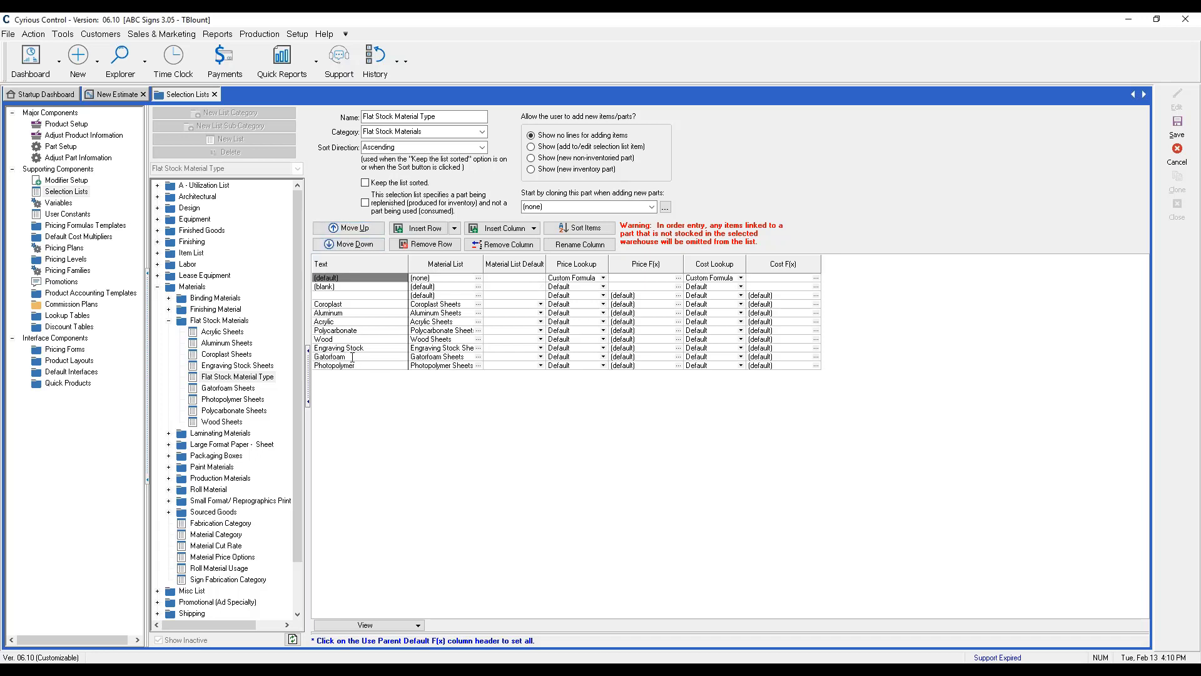
left_click(352, 230)
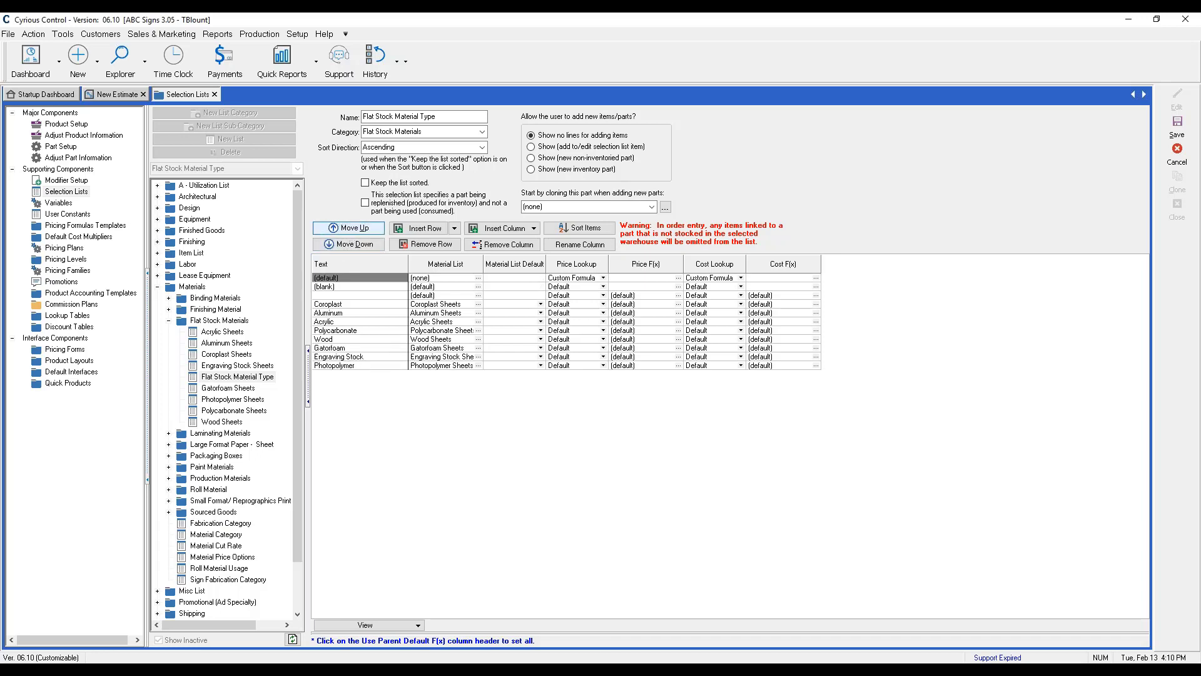
left_click(352, 230)
left_click(351, 230)
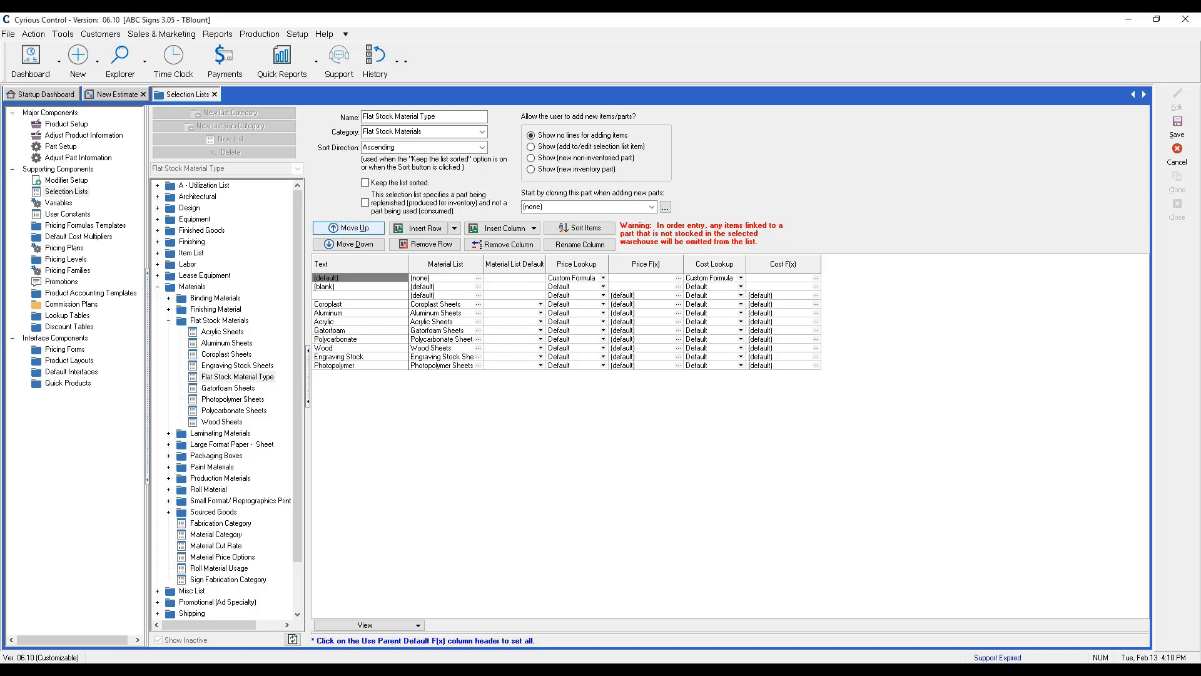
left_click(351, 231)
left_click(352, 230)
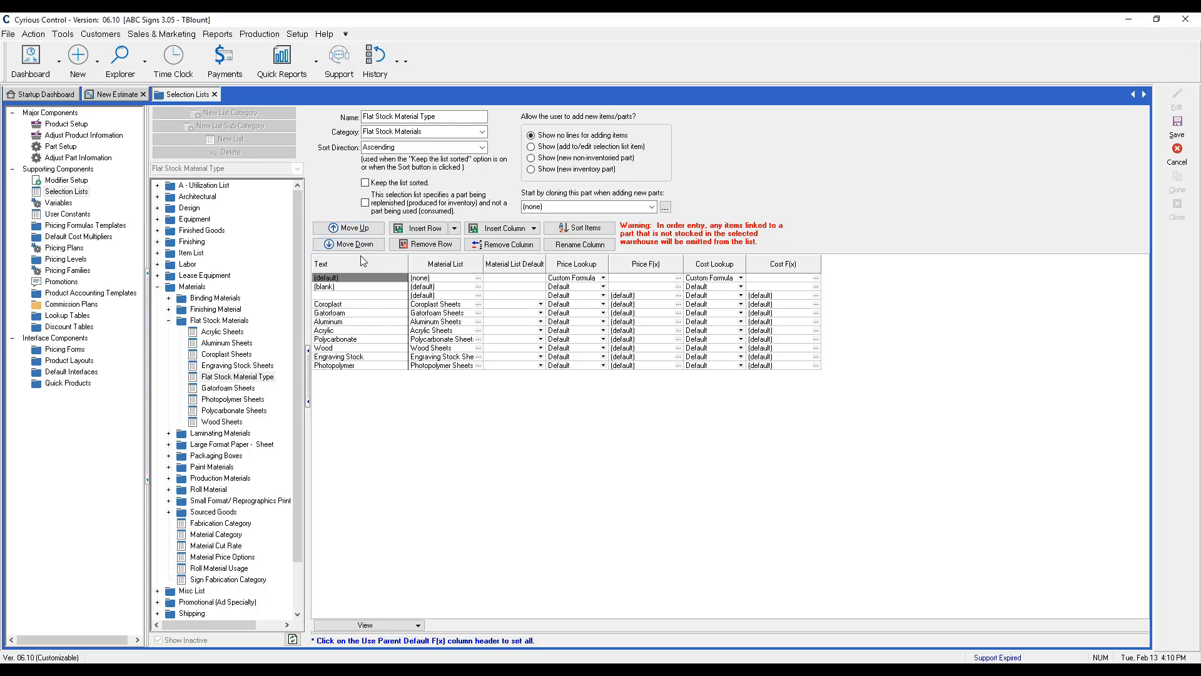
Save the Flat Stock Material Type selection list and dismiss the save notice.
left_click(375, 366)
left_click(377, 356)
left_click(376, 366)
left_click(1182, 135)
left_click(1179, 127)
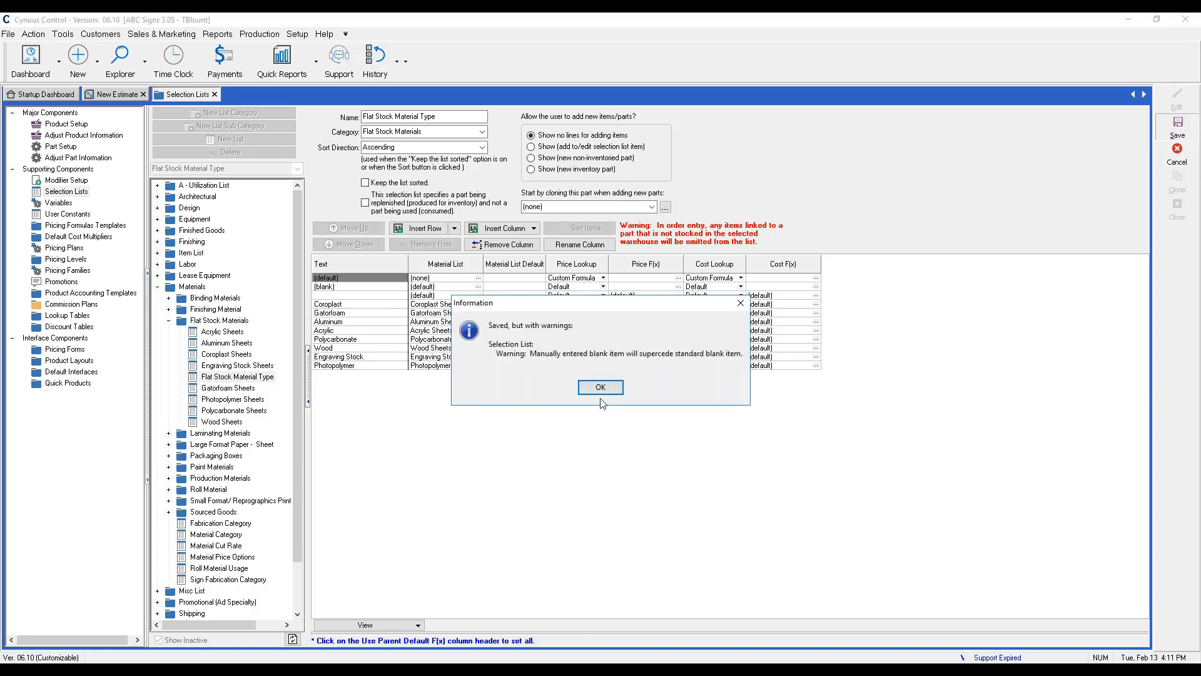
left_click(600, 388)
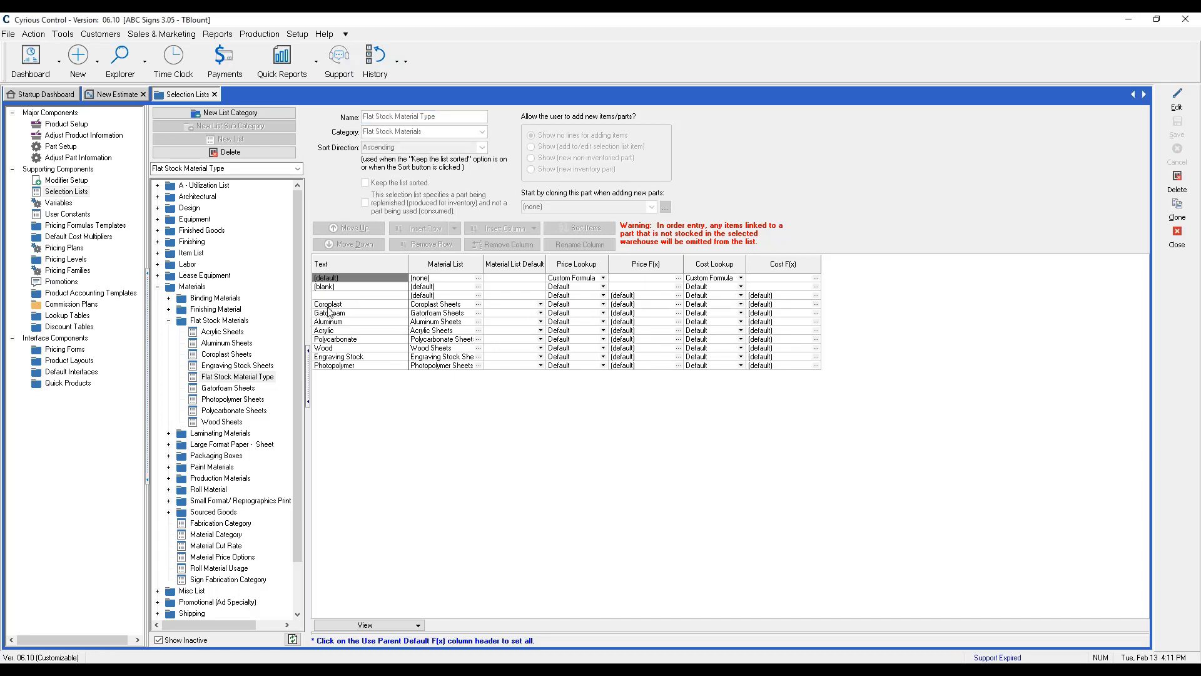
Return to the new estimate and clone its Custom Flat Stock Print line item.
left_click(112, 99)
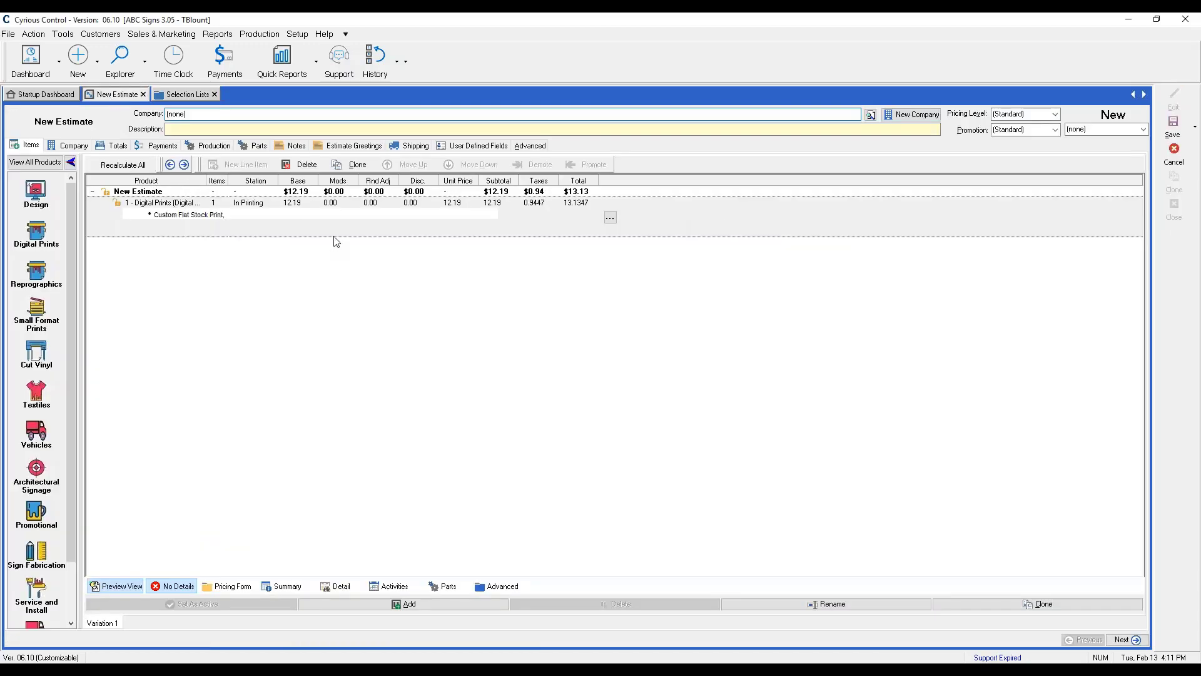
left_click(338, 231)
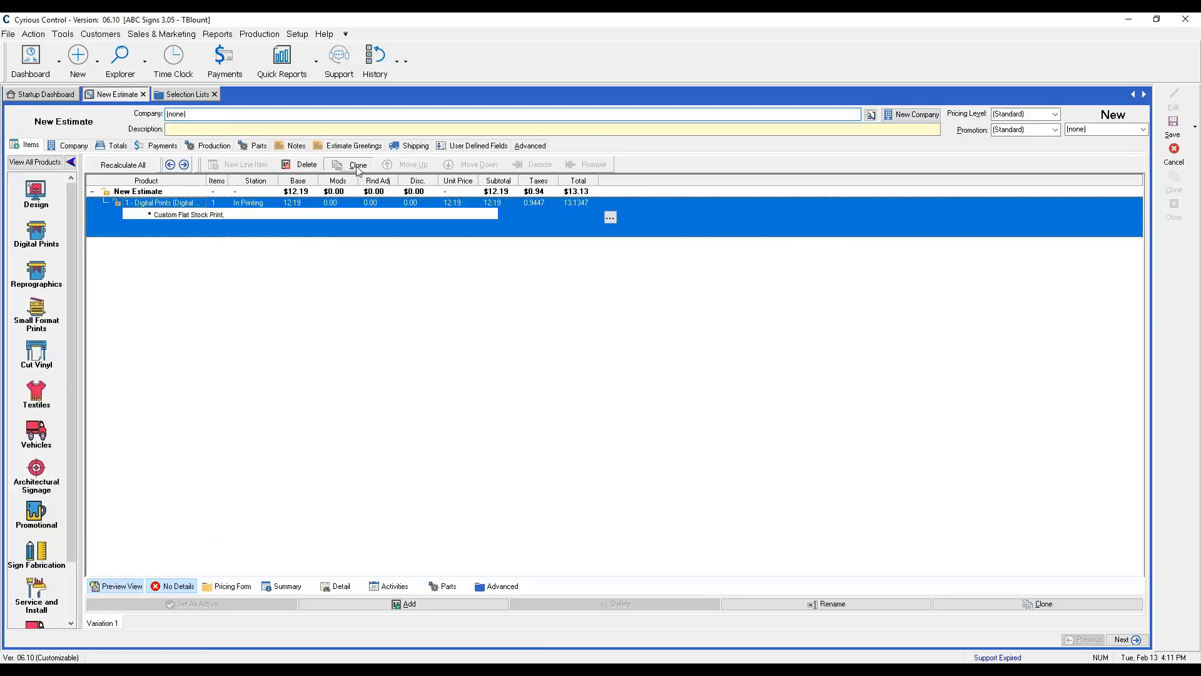
left_click(358, 169)
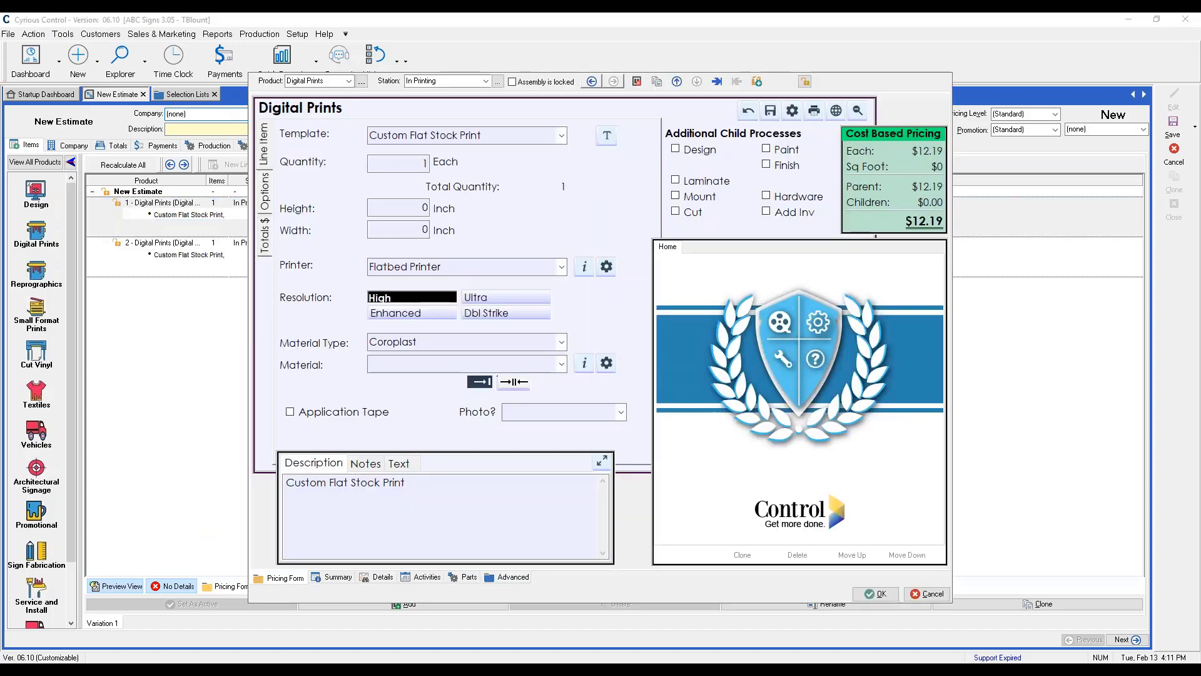
Set the digital print's material type to Gatorfoam and its material to Gatorfoam 3/16 48X96.
left_click(562, 343)
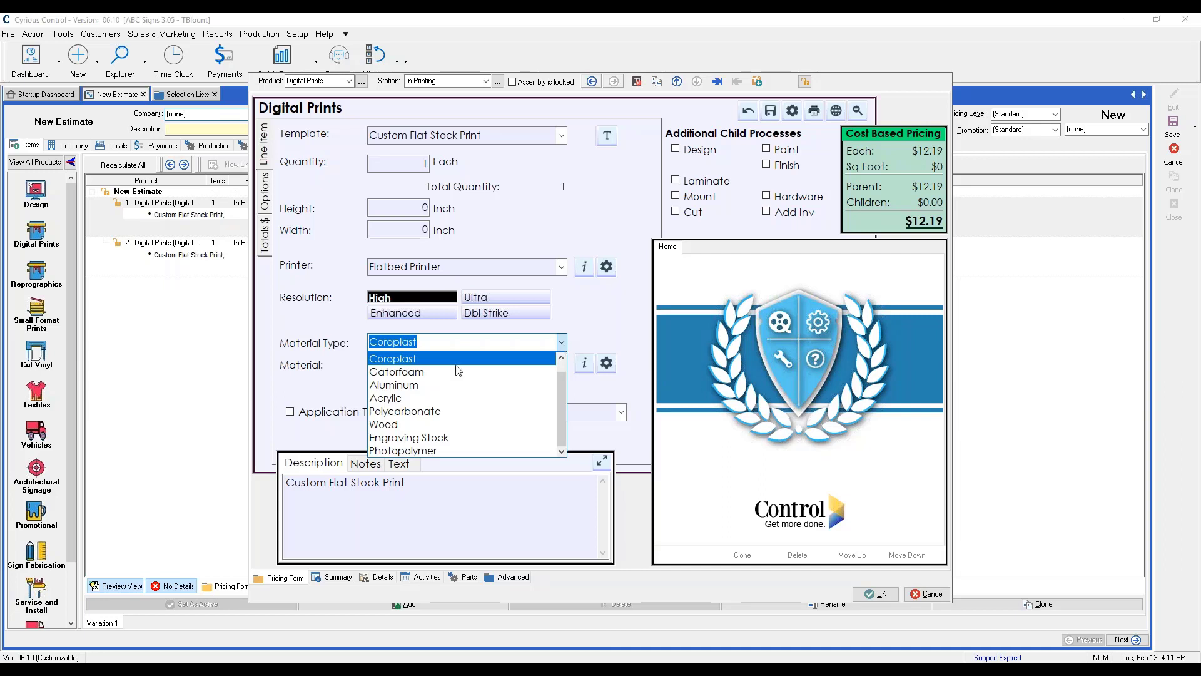
left_click(399, 373)
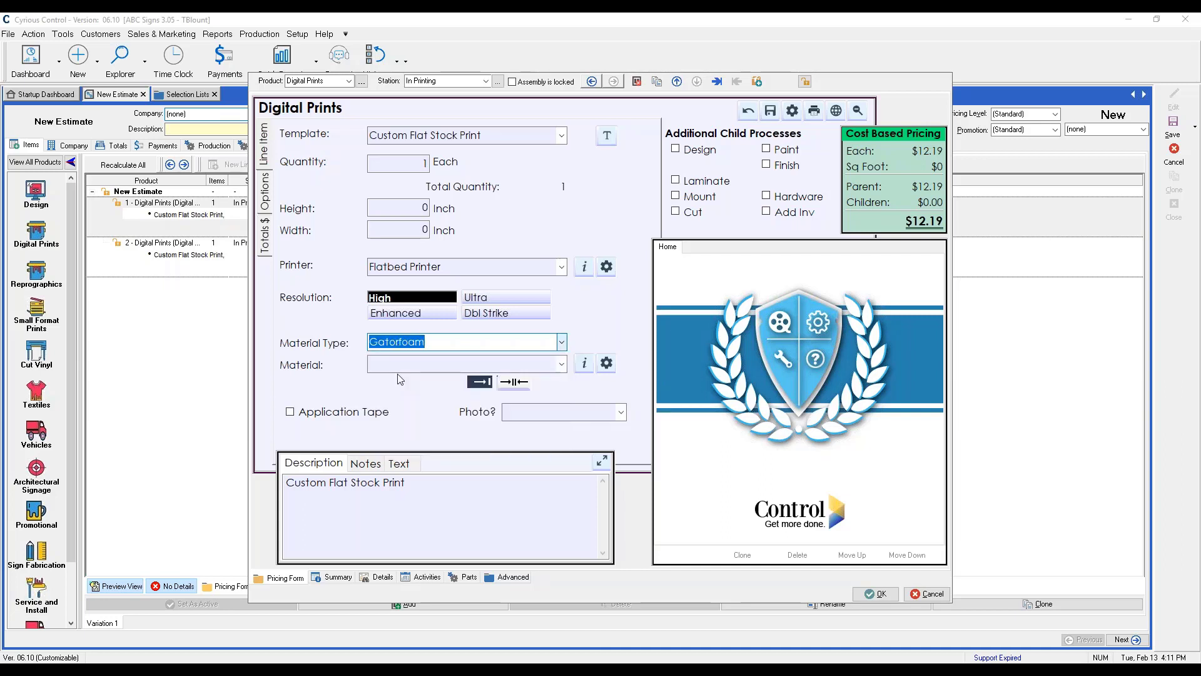
left_click(561, 365)
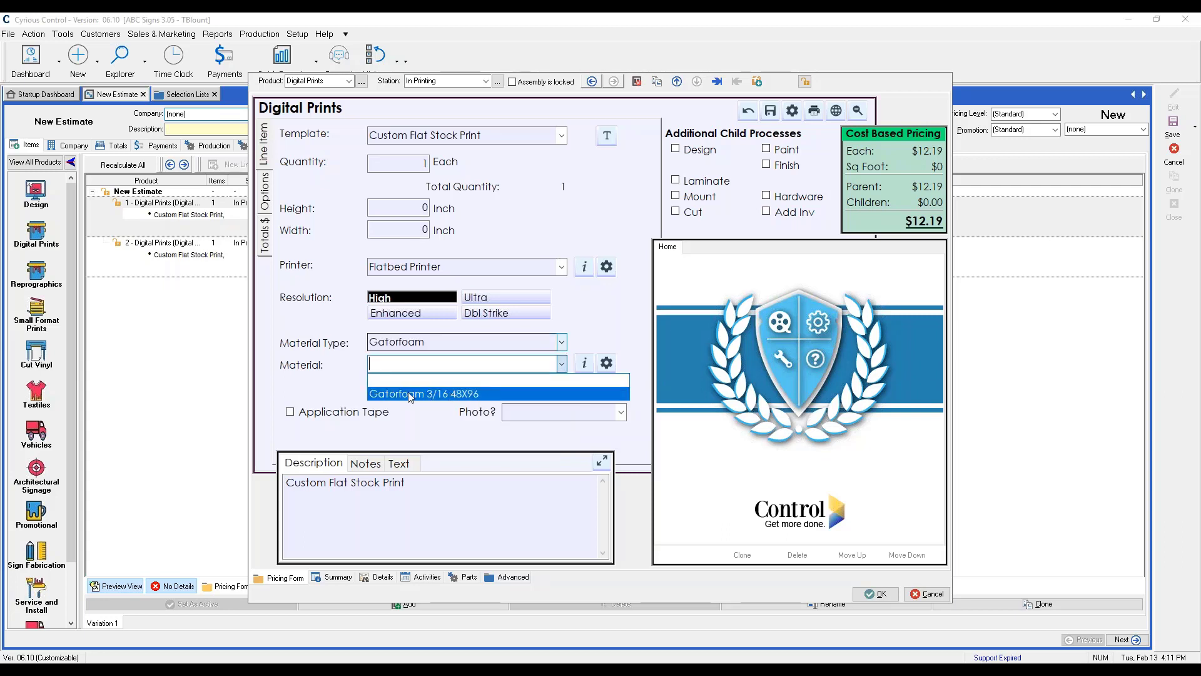
left_click(447, 394)
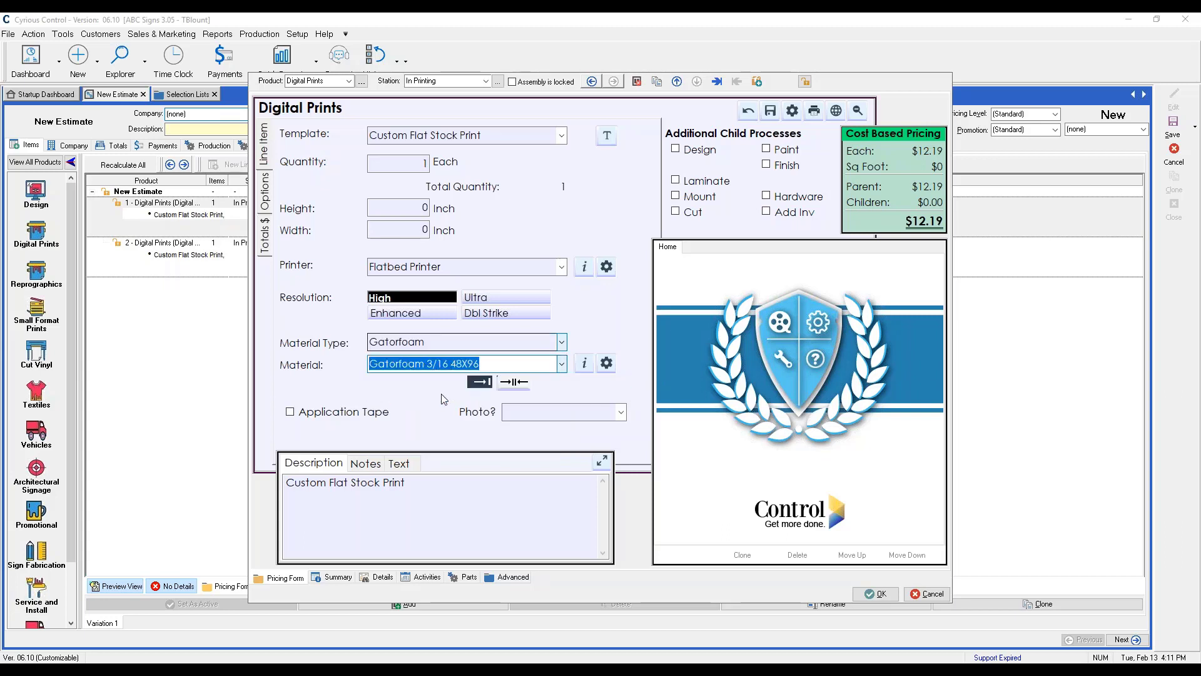
Review the Gatorfoam part's details in both the edit-existing and add-new-part modes, and close them without changes.
left_click(607, 364)
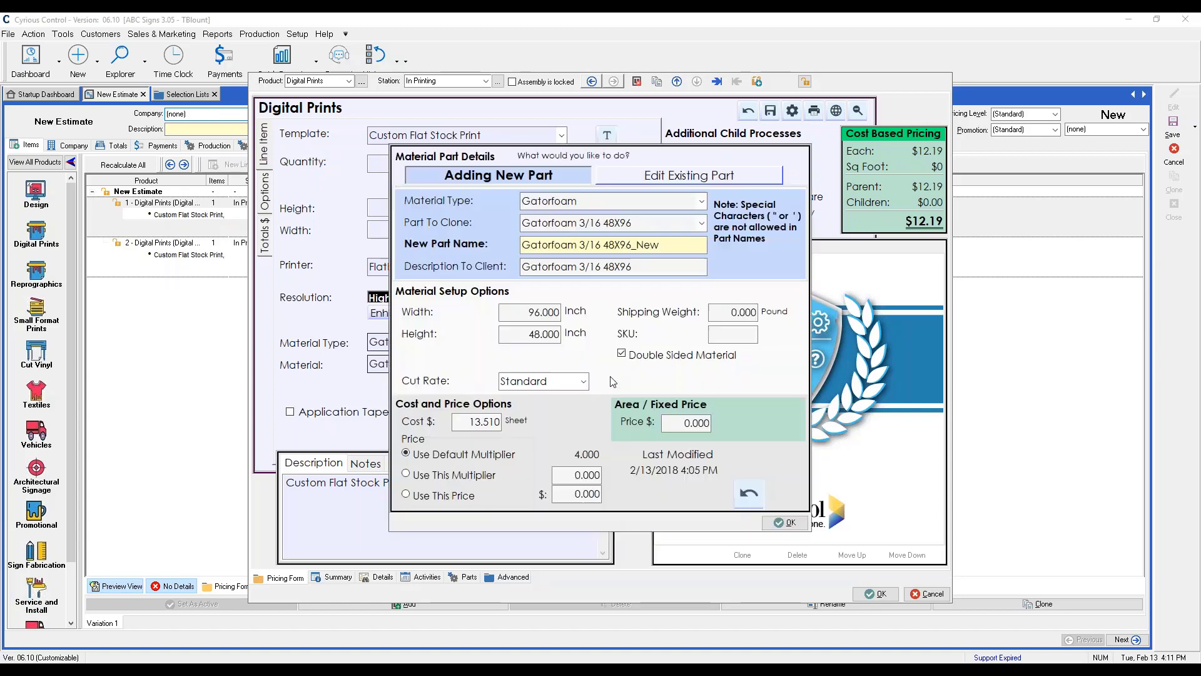
left_click(680, 183)
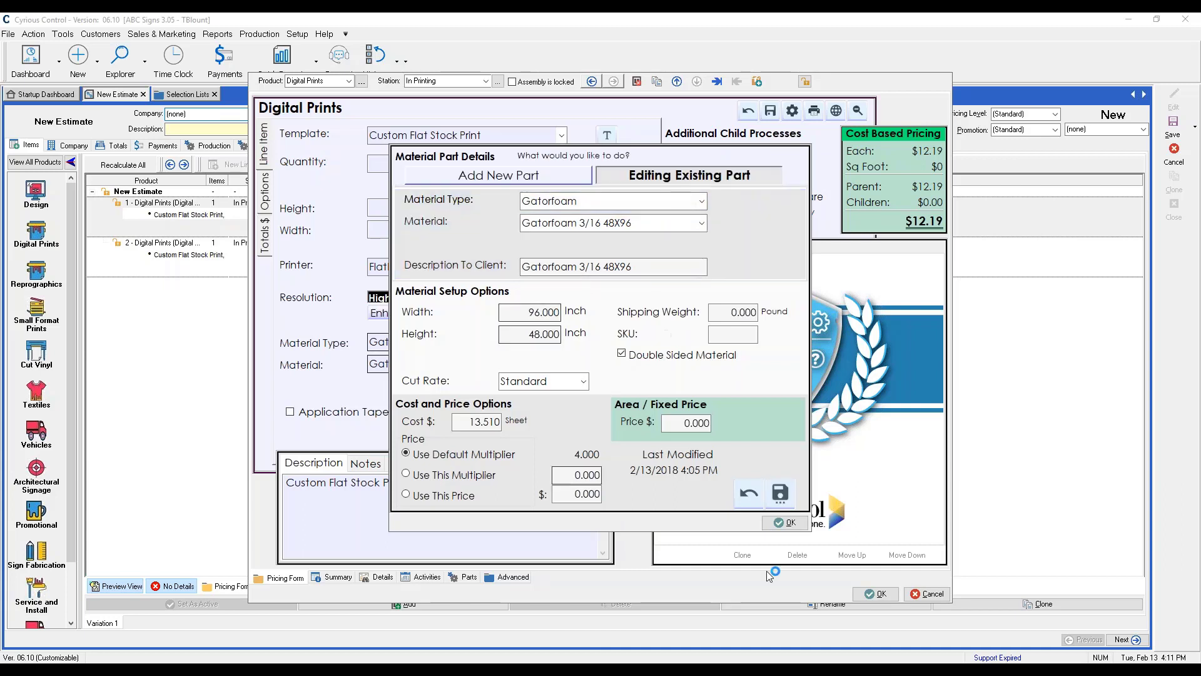
left_click(526, 177)
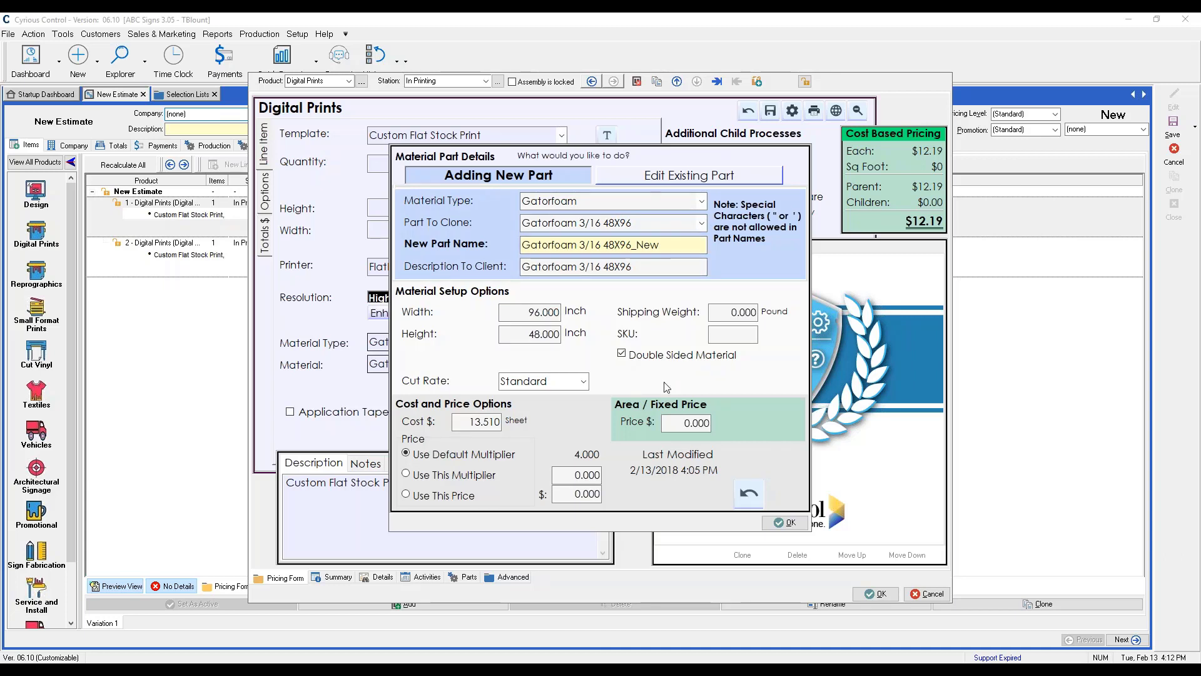
left_click(787, 523)
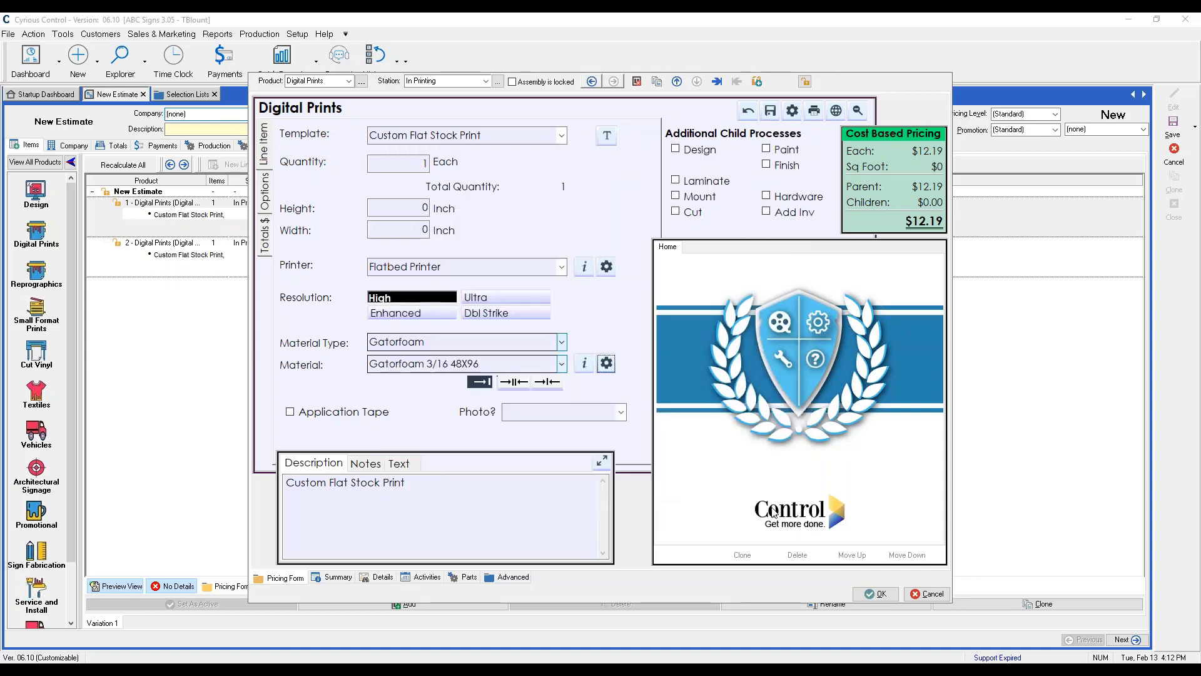